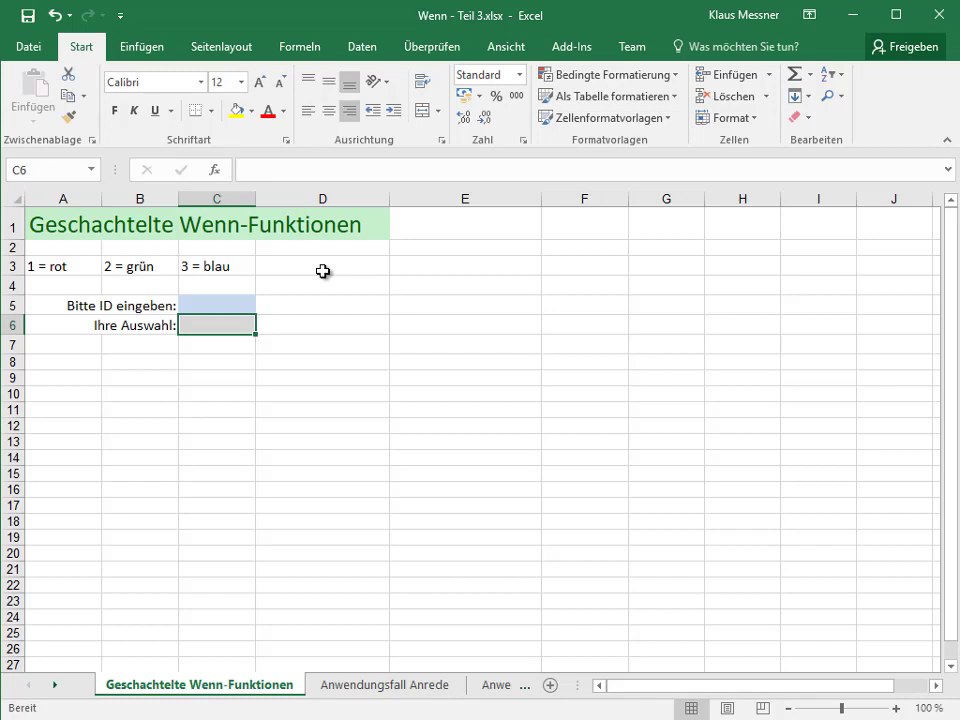
In C6, begin =Wenn(C5=1;"rot"; so an ID of 1 in C5 returns rot.
drag(58, 268, 225, 268)
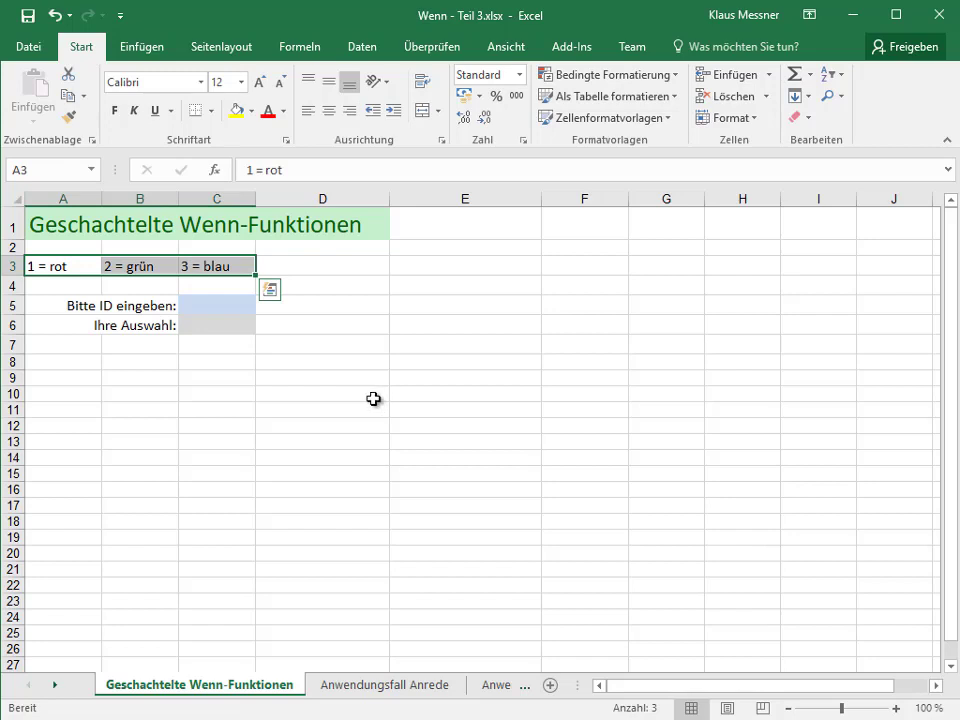
click(200, 306)
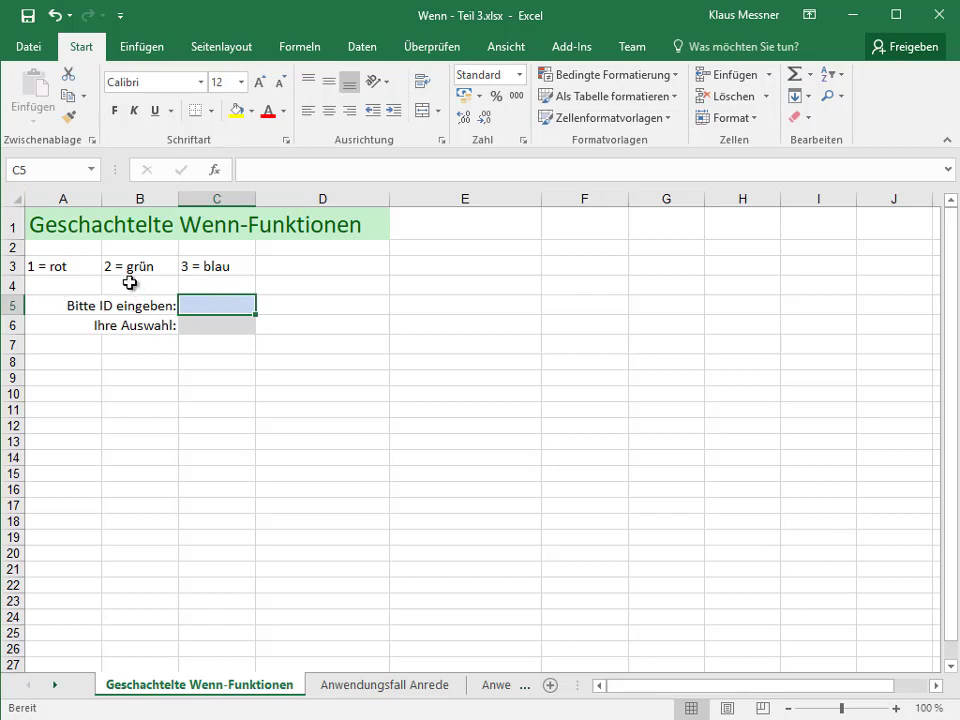
click(210, 327)
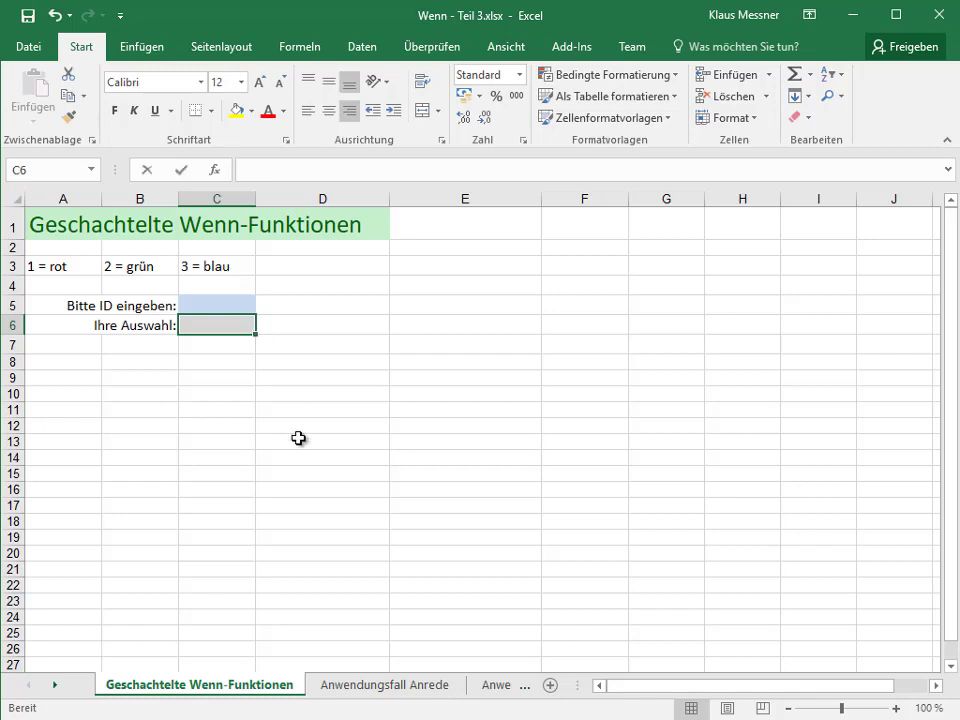
text(=Wenn)
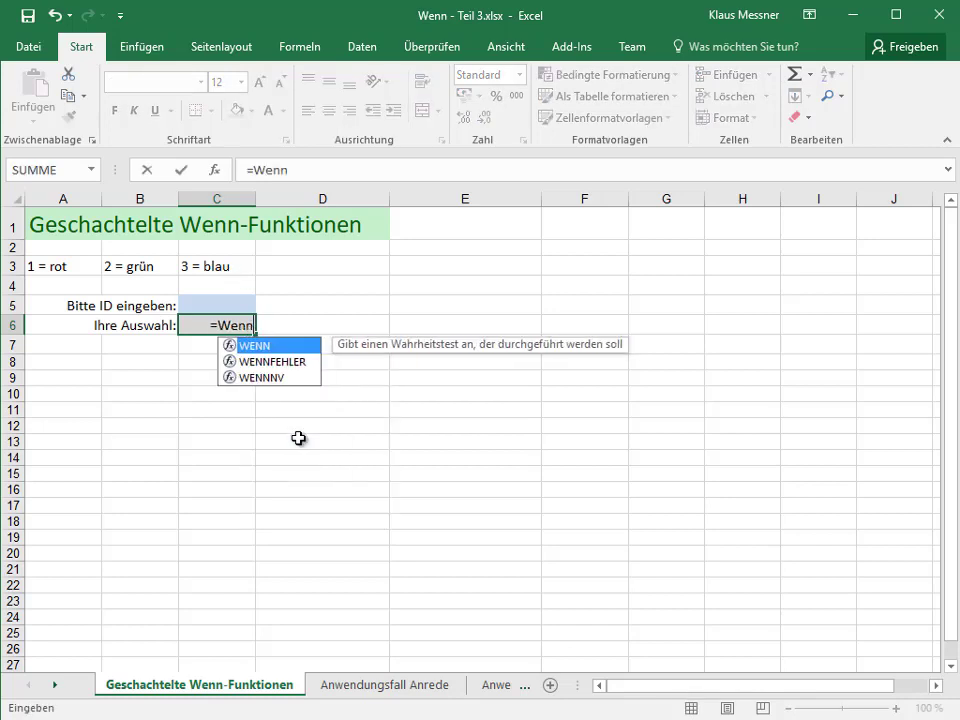
text(()
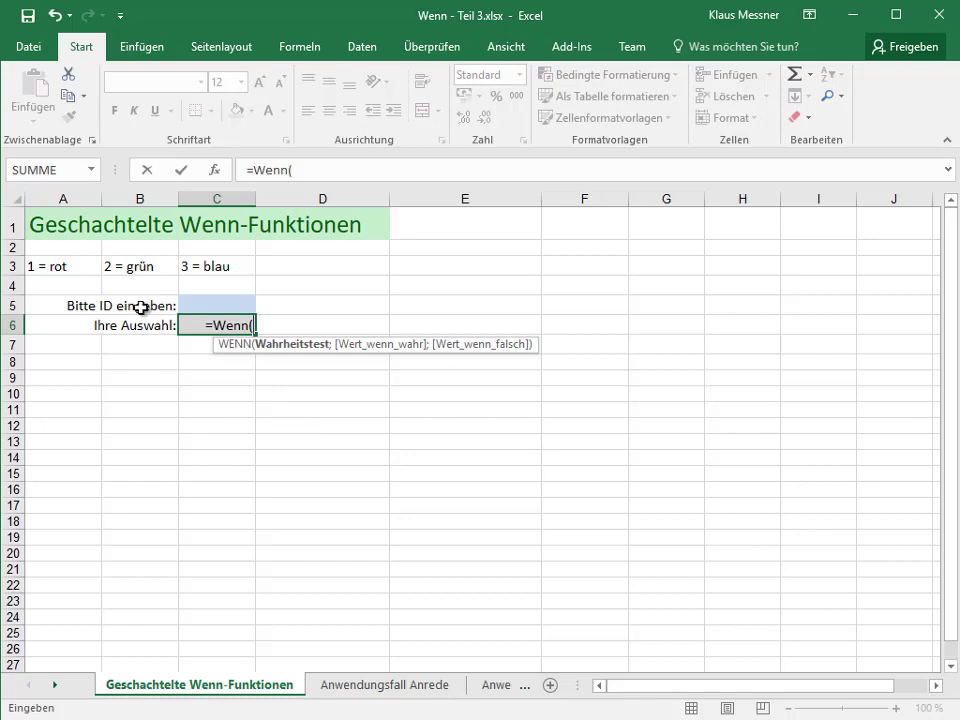
click(201, 307)
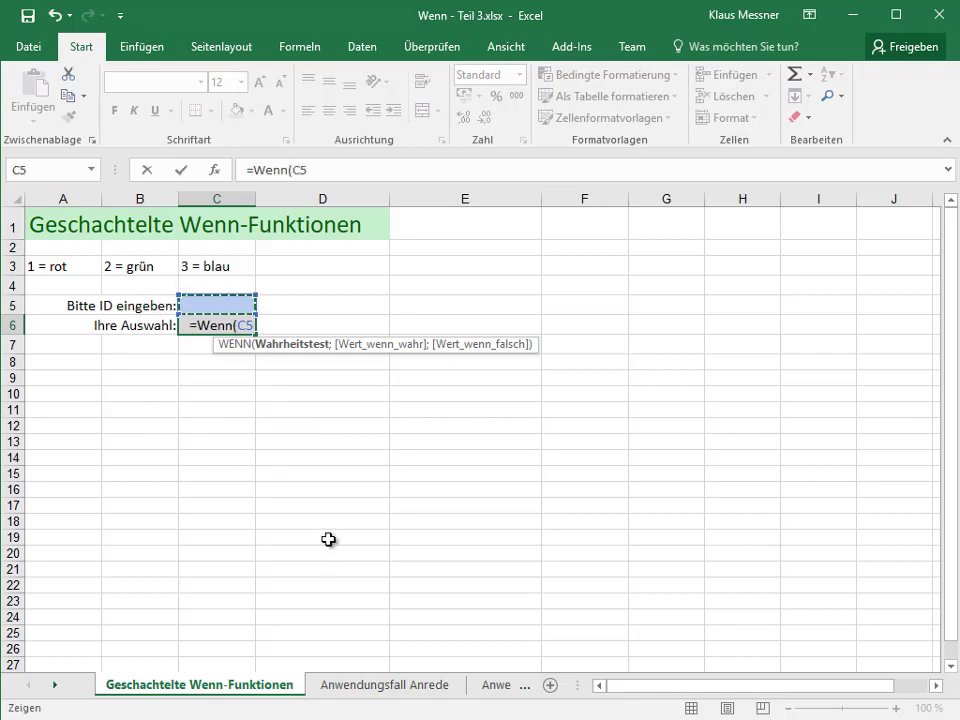
text(=)
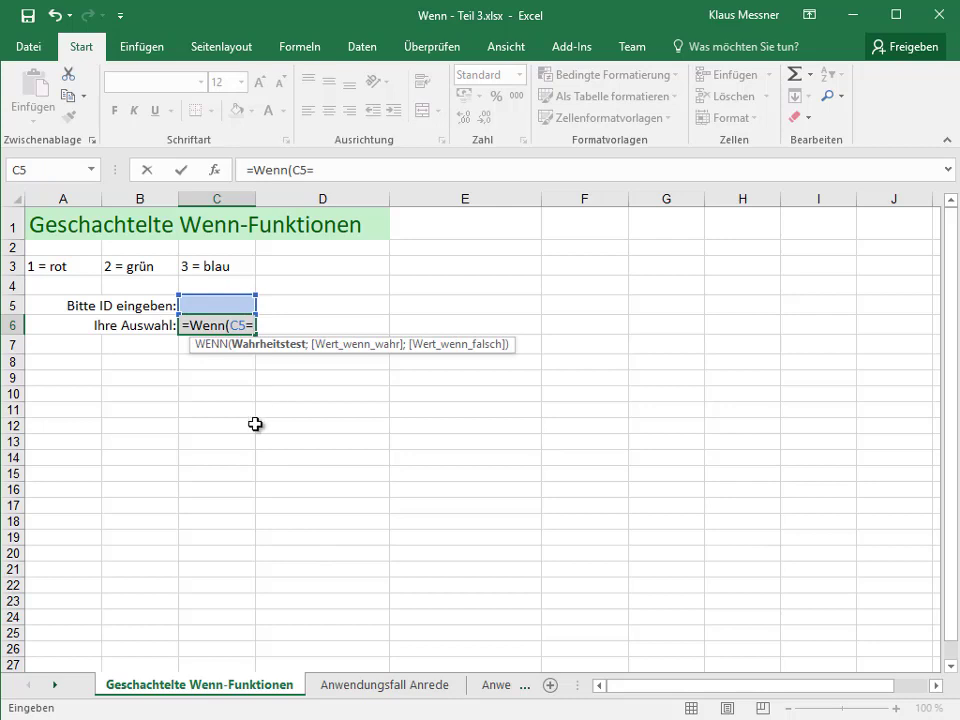
text(1;)
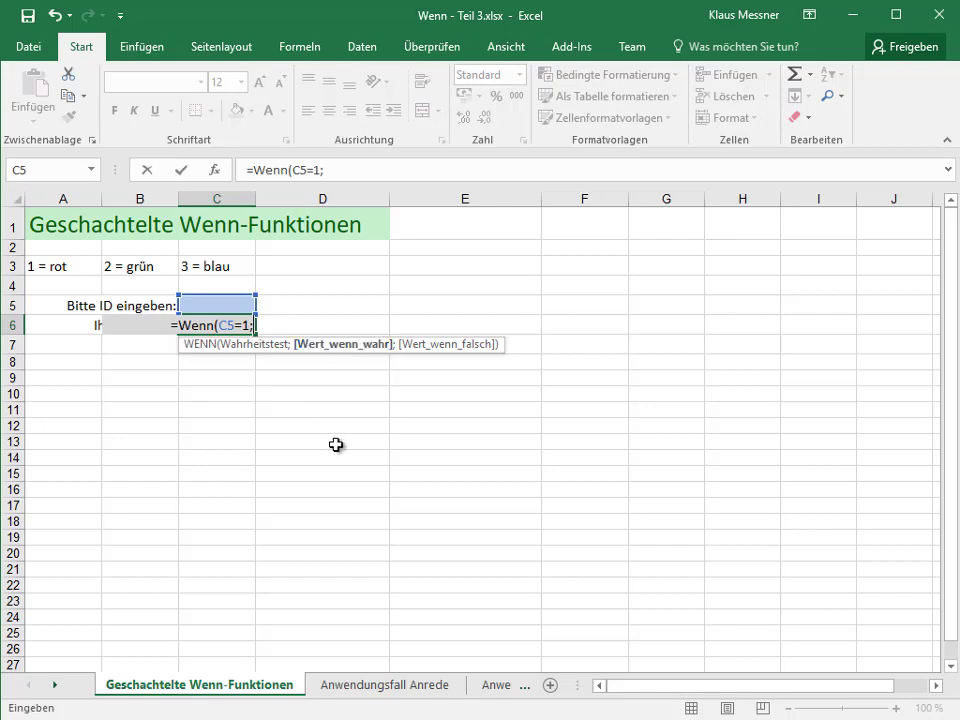
text(")
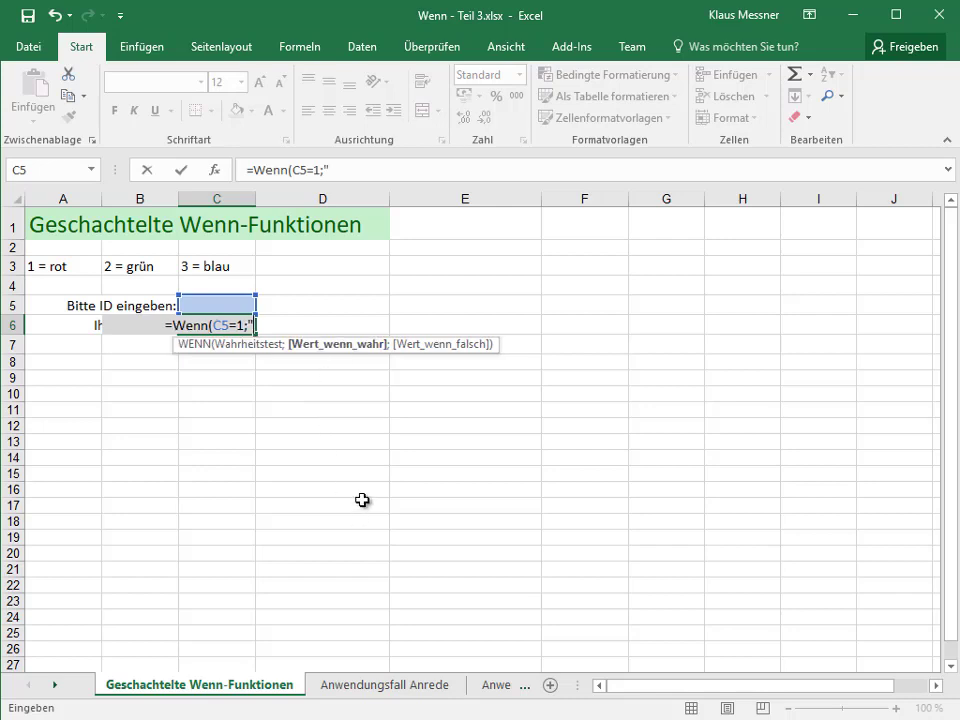
text(rot")
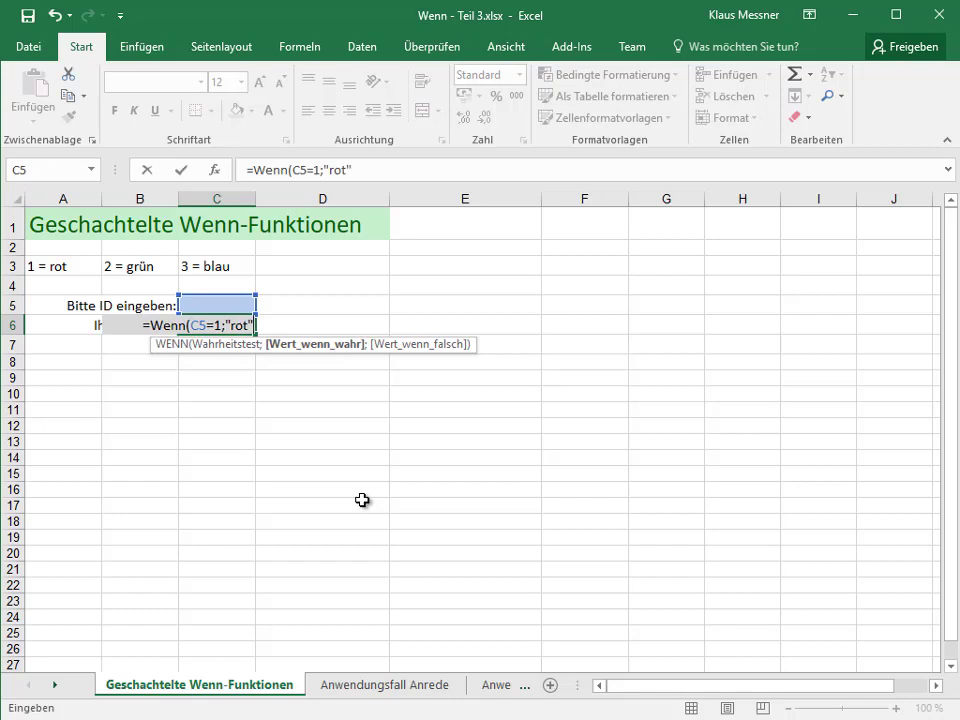
text(;)
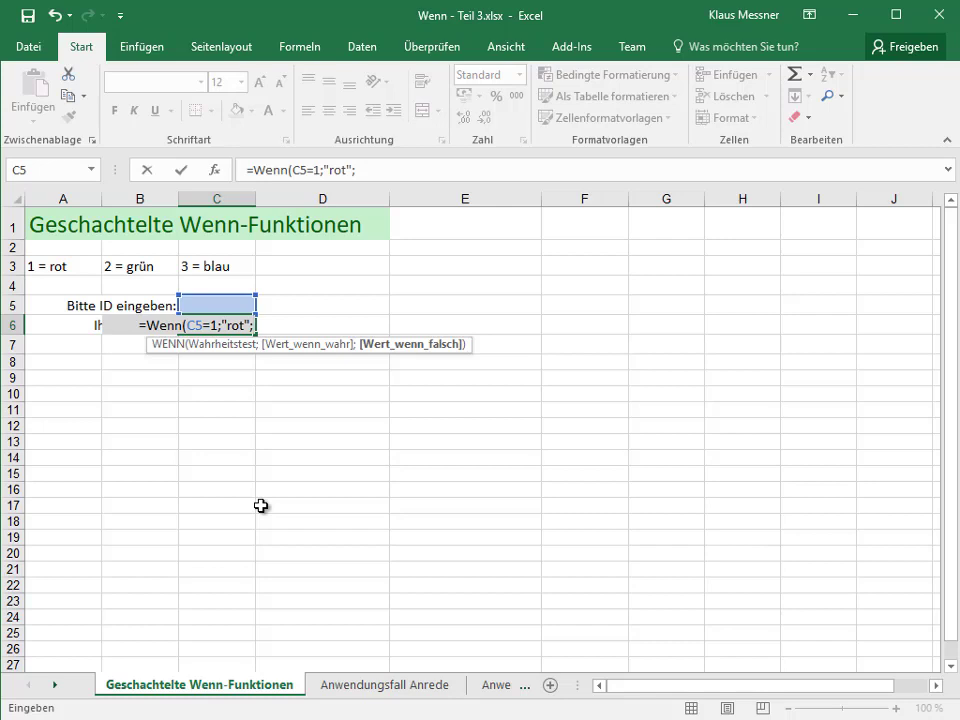
Add the nested Wenn(C5=2;"grün"; as the first test's false argument.
text(Wenn)
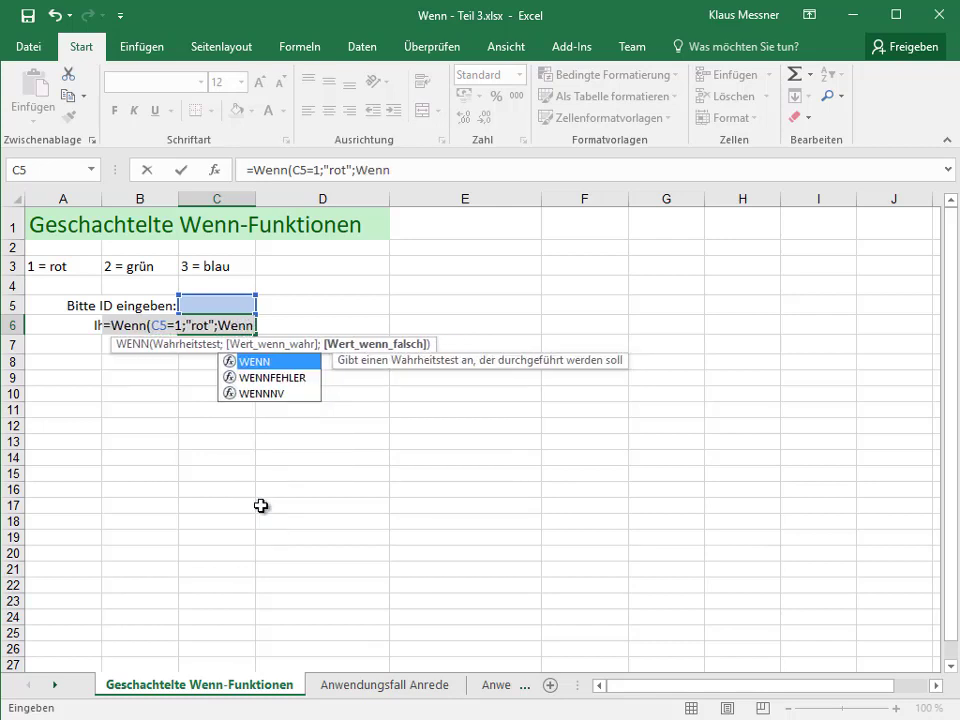
text(()
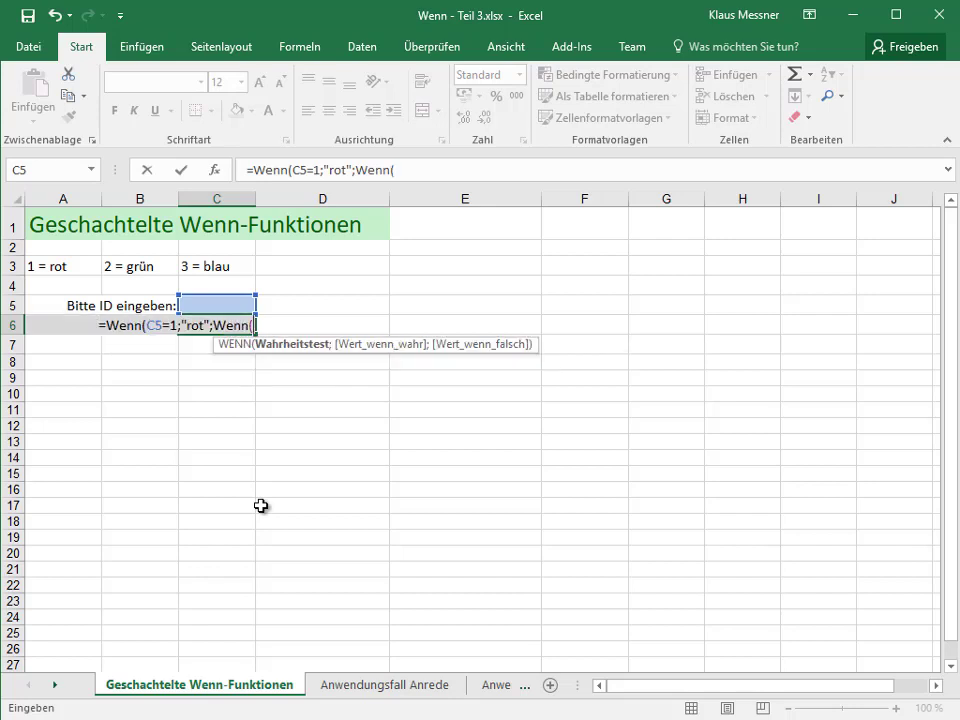
click(225, 306)
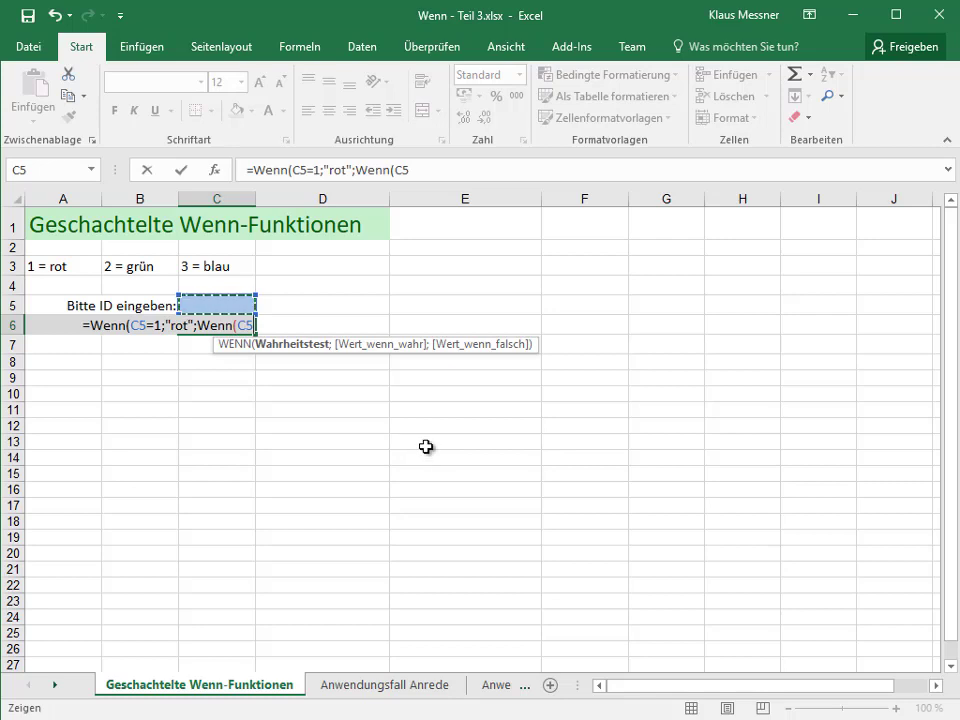
text(=)
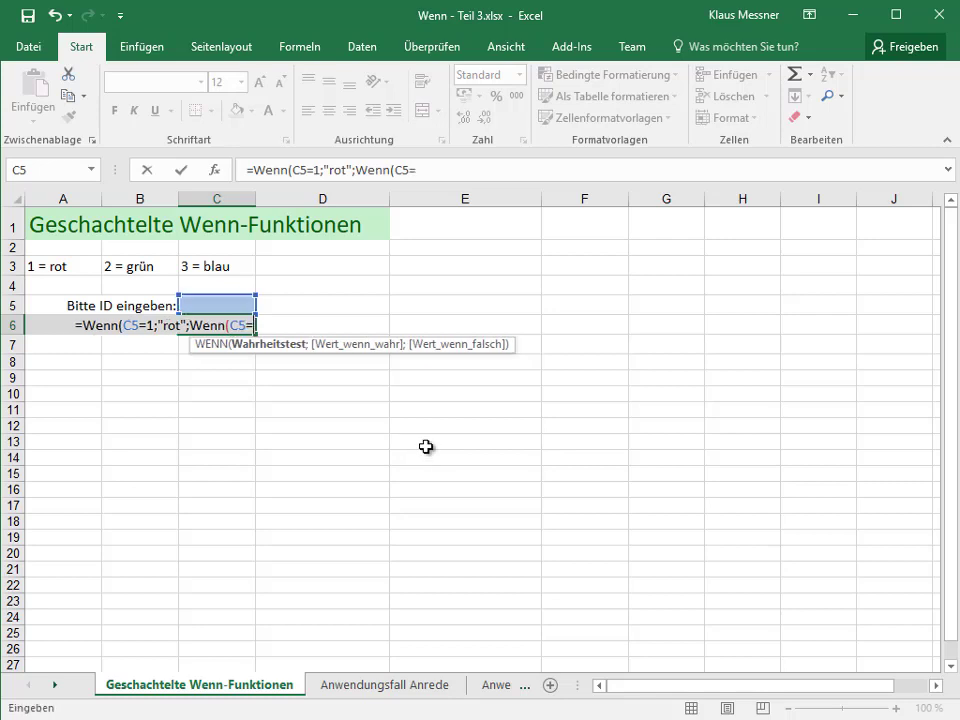
text(2)
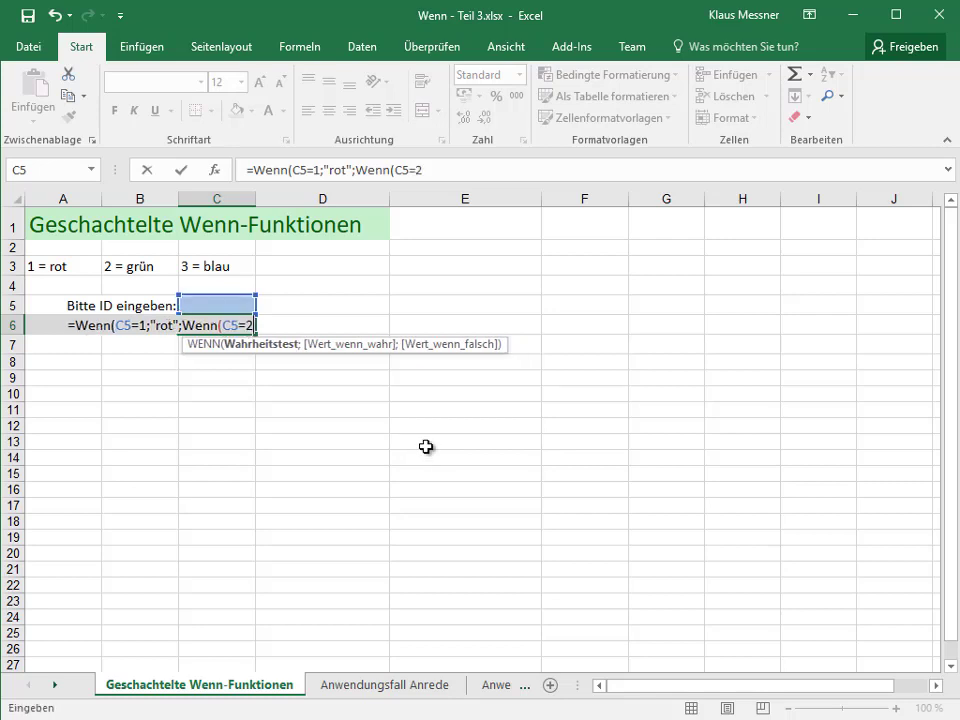
text(;)
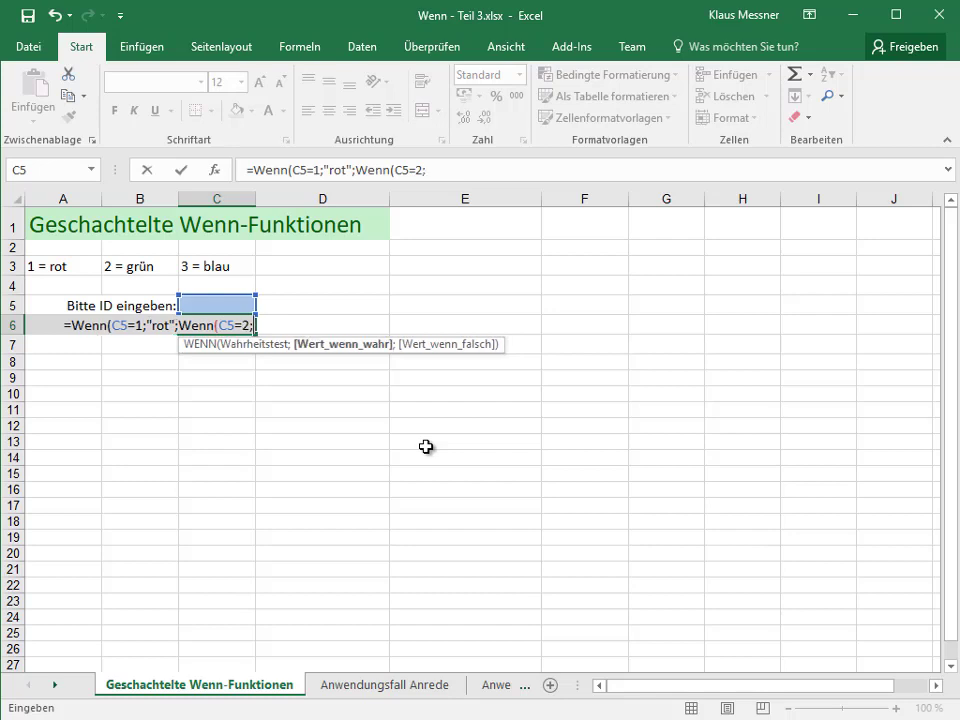
text(")
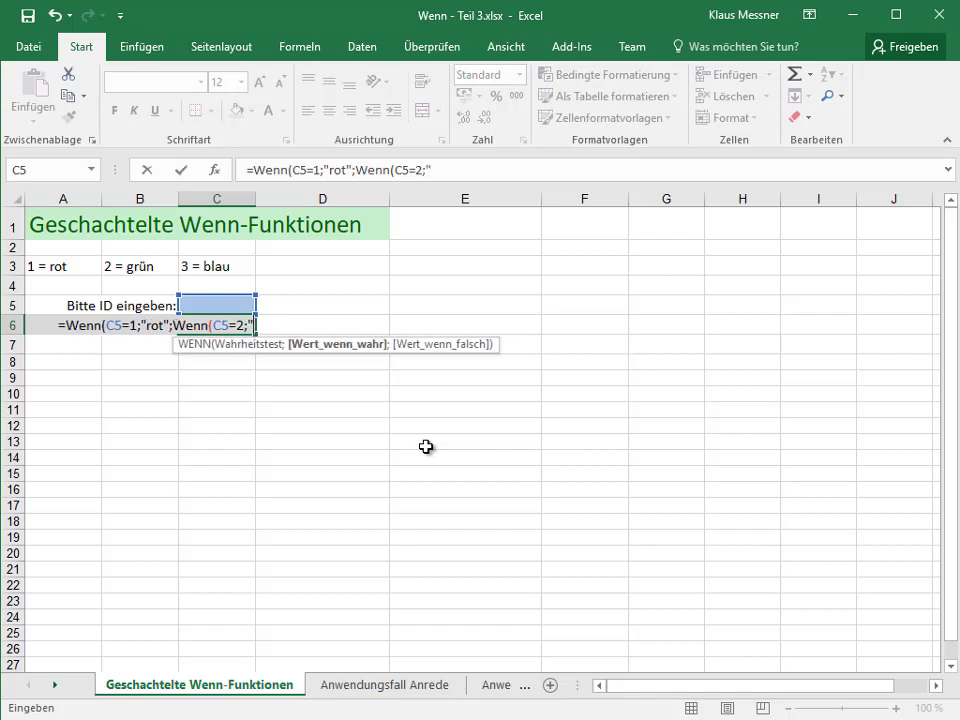
text(grü)
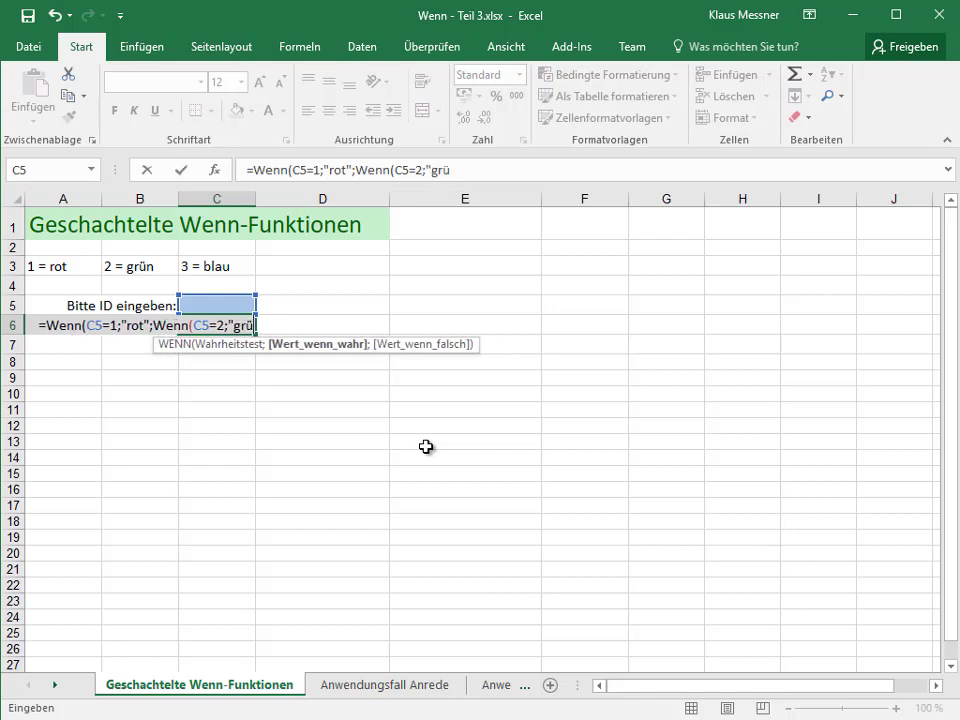
text(n")
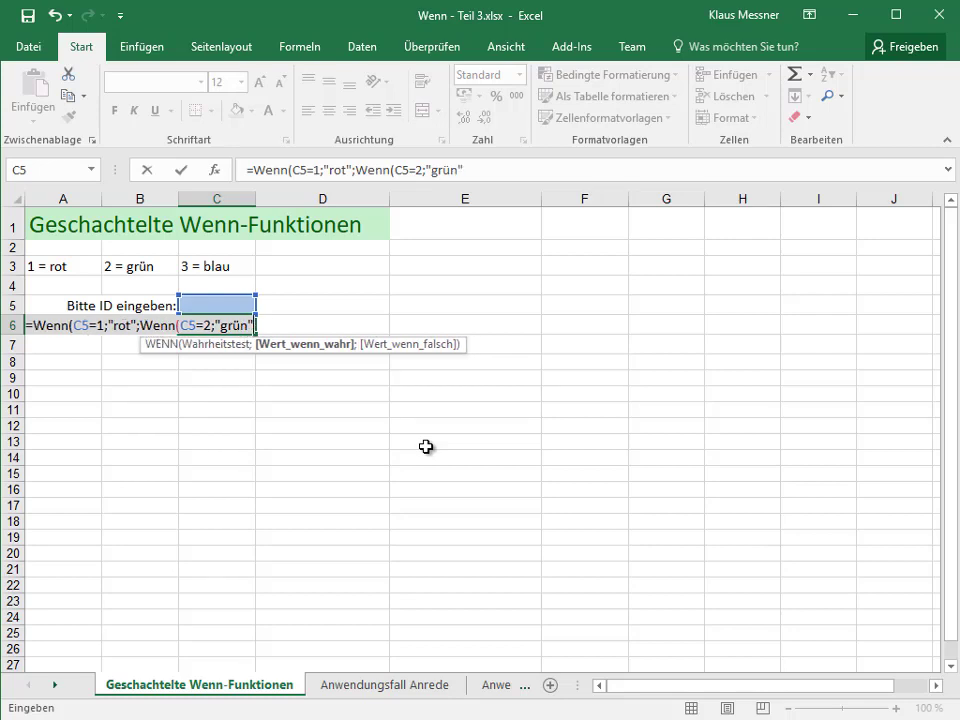
text(;)
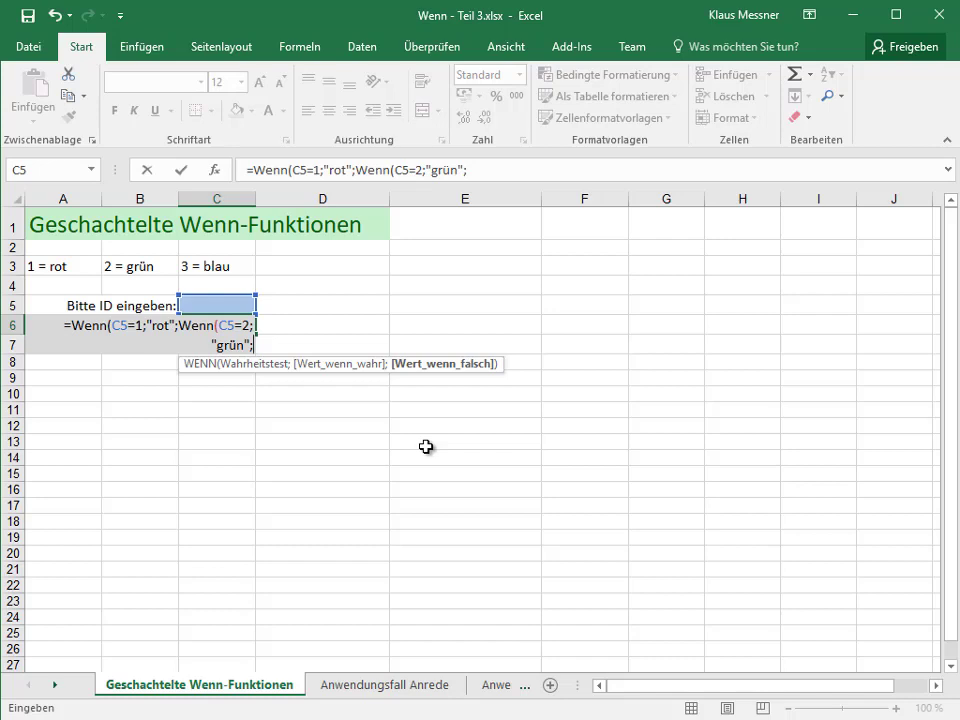
Append a third nested Wenn(C5=3;"blau"; to the C6 formula.
text(Wenn)
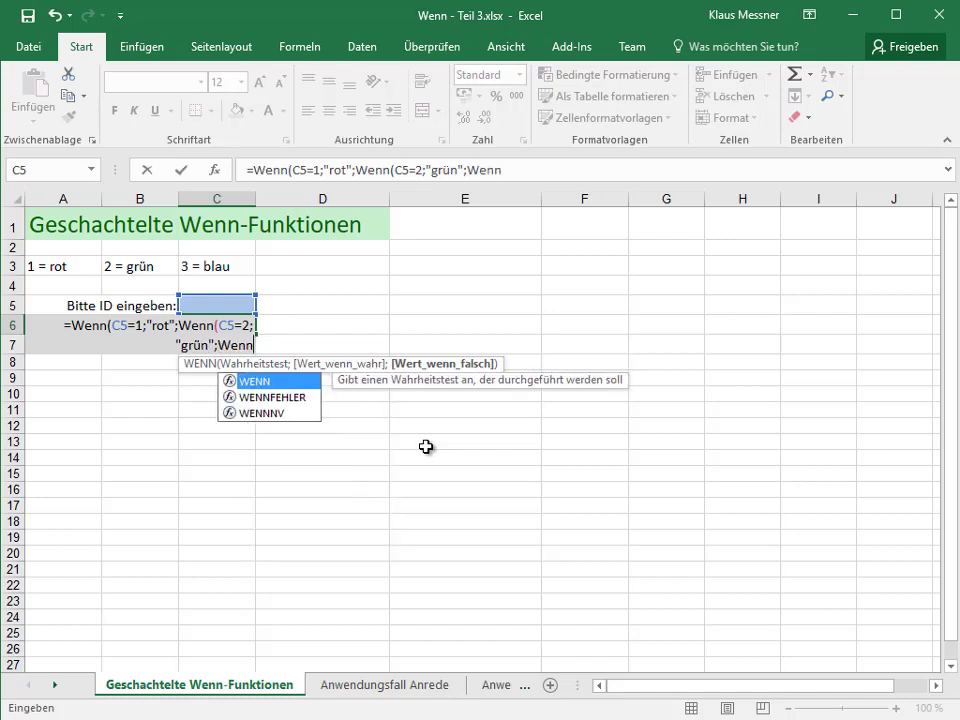
text(()
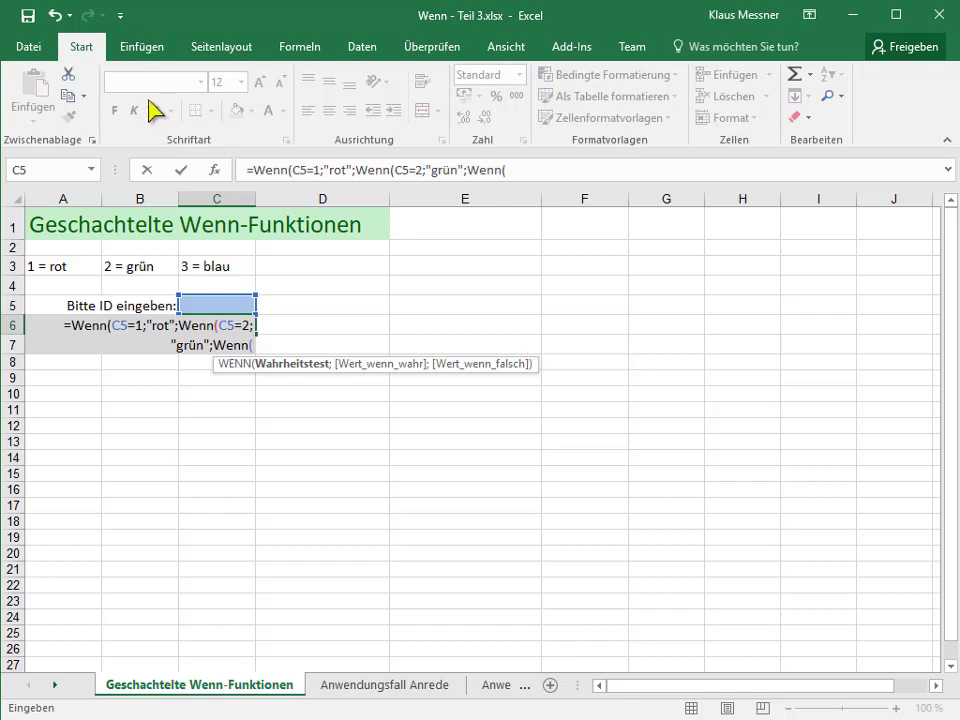
click(245, 308)
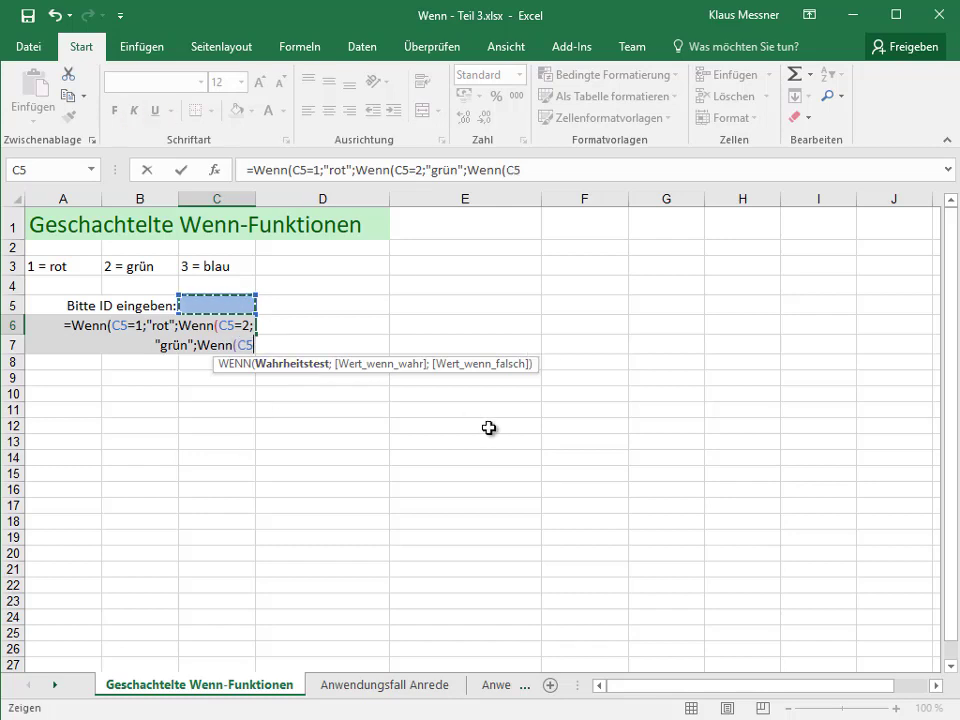
text(=)
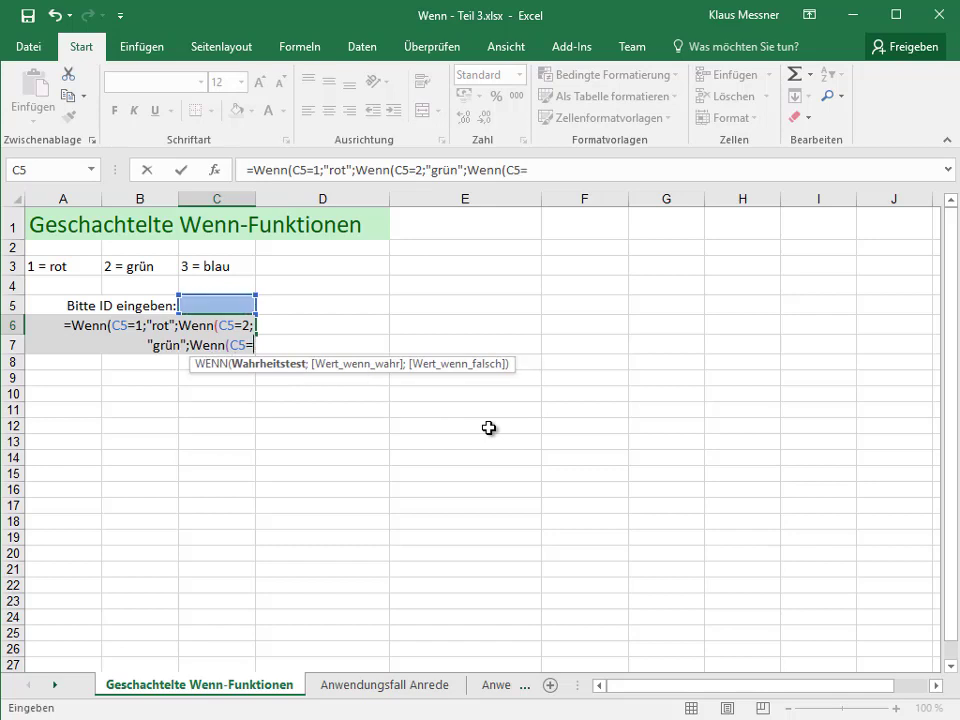
text(3;)
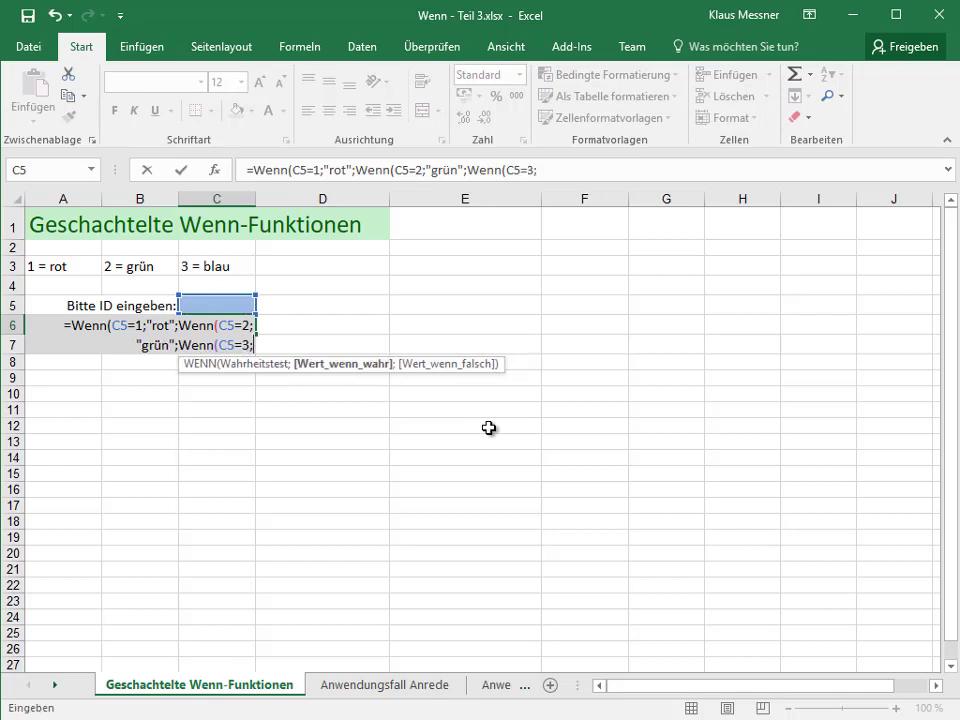
text(")
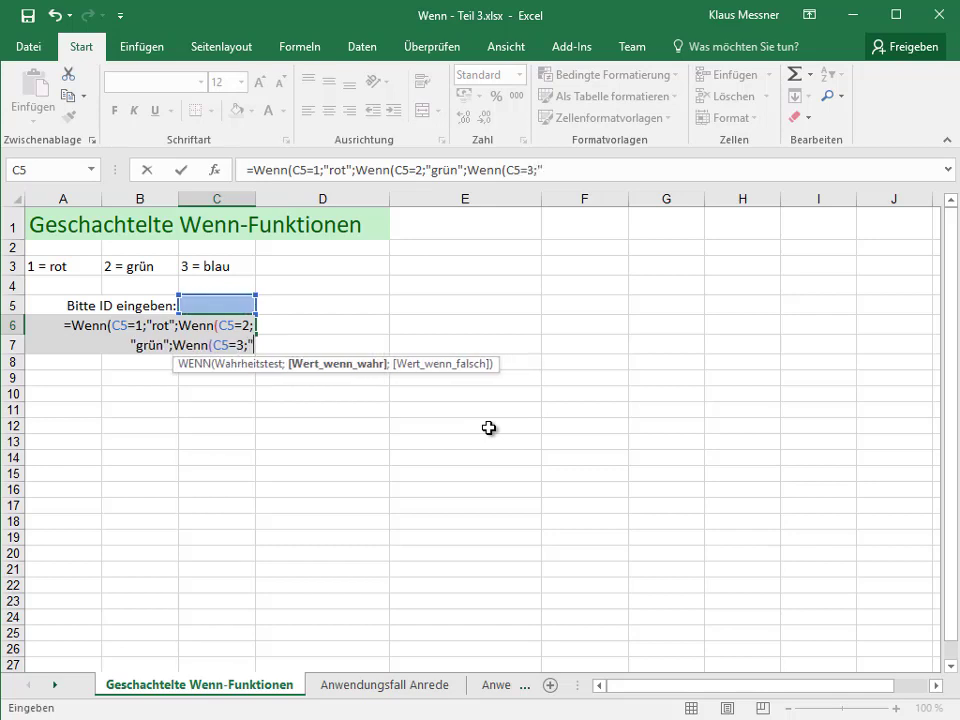
text(blau)
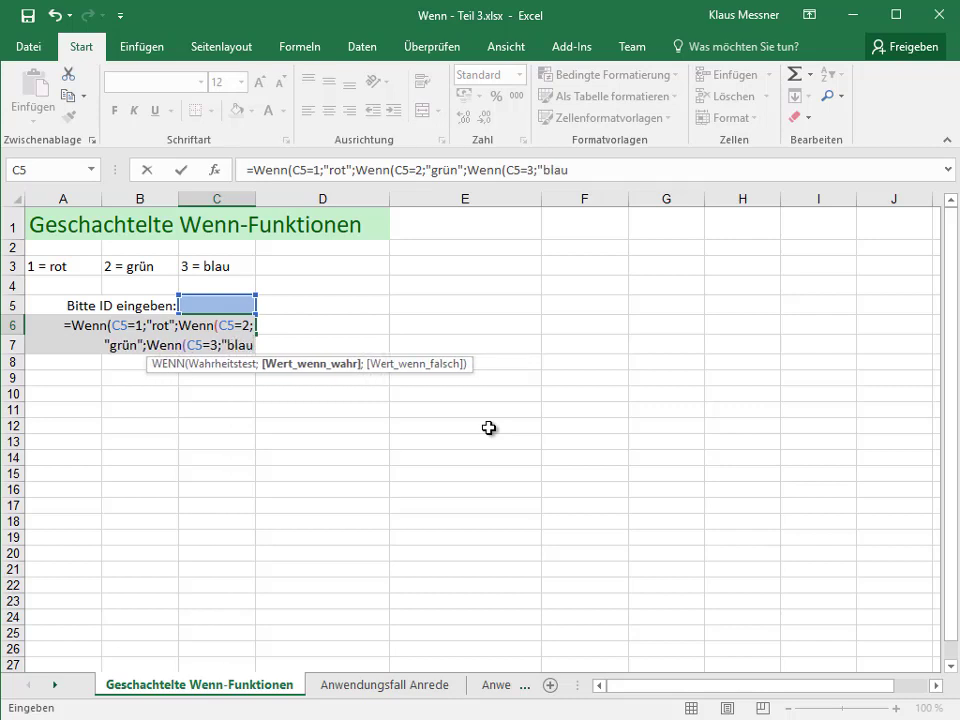
text(")
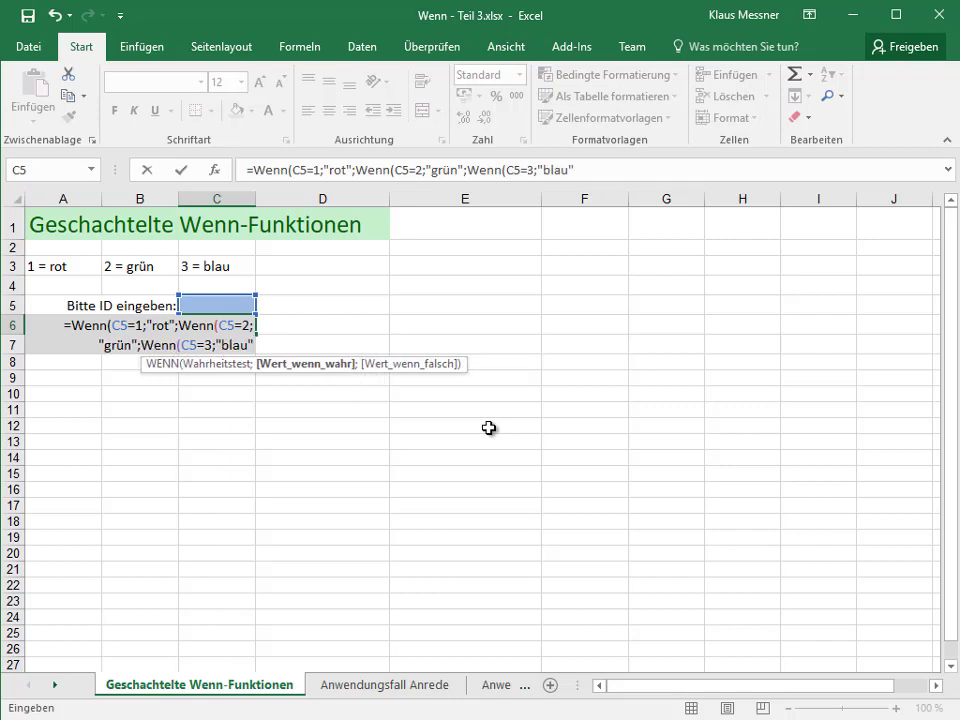
text(;)
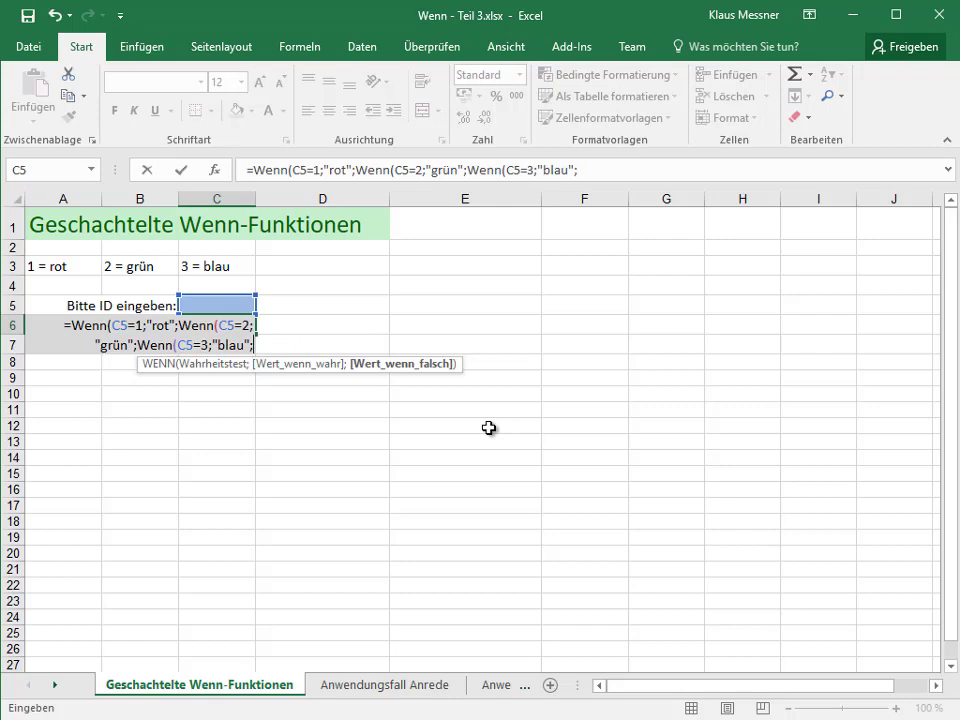
Finish C6's formula with an empty "" fallback and three closing brackets, then enter it.
text("")
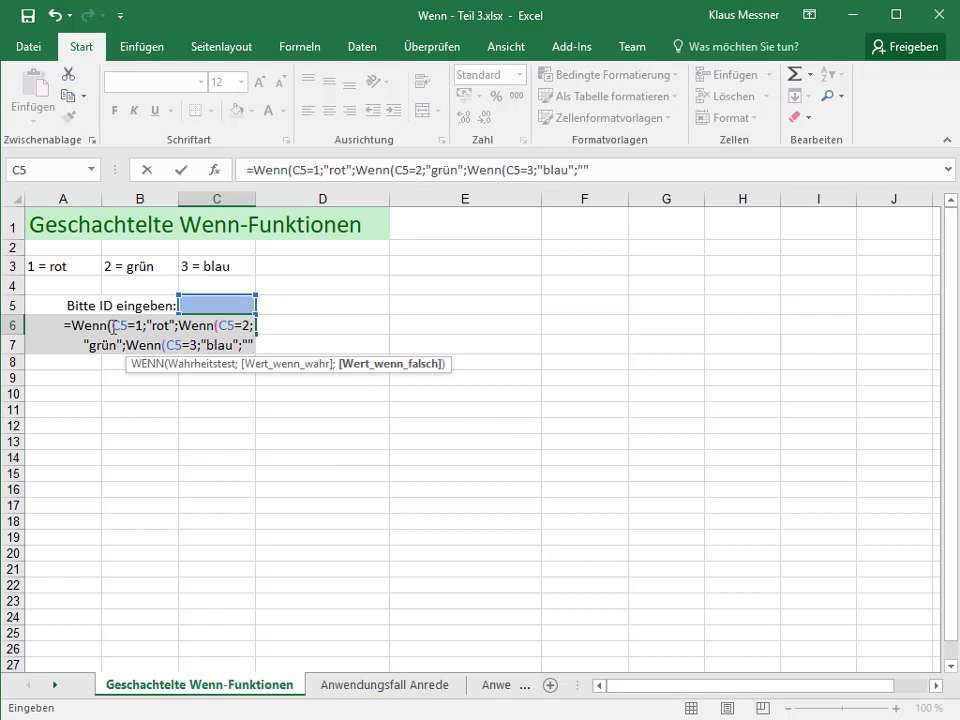
click(218, 325)
text()))
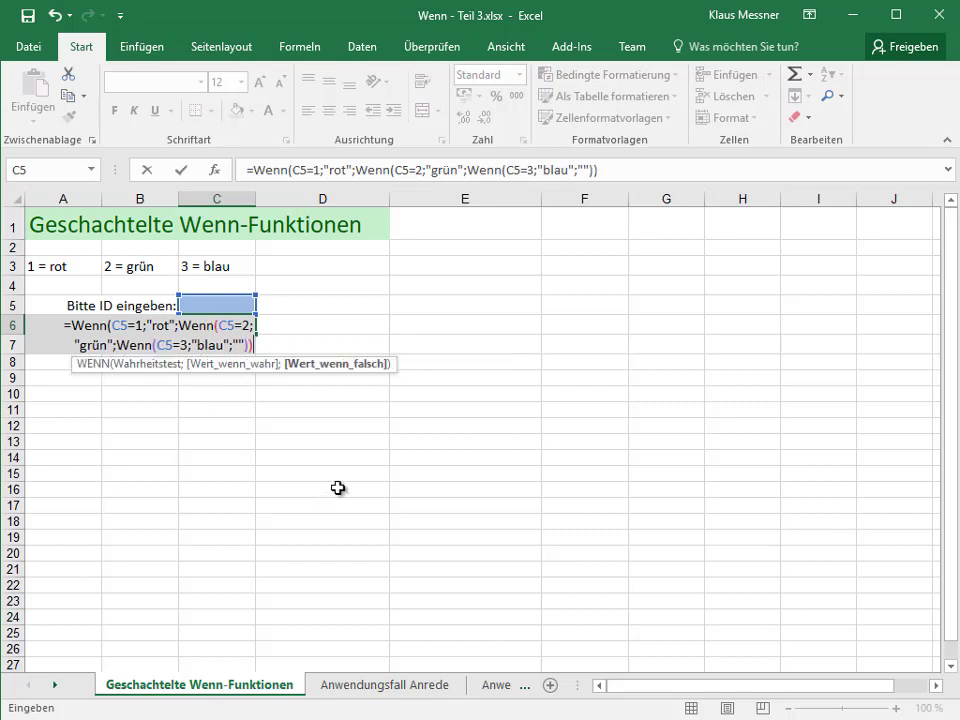
text()=)
key(BackSpace)
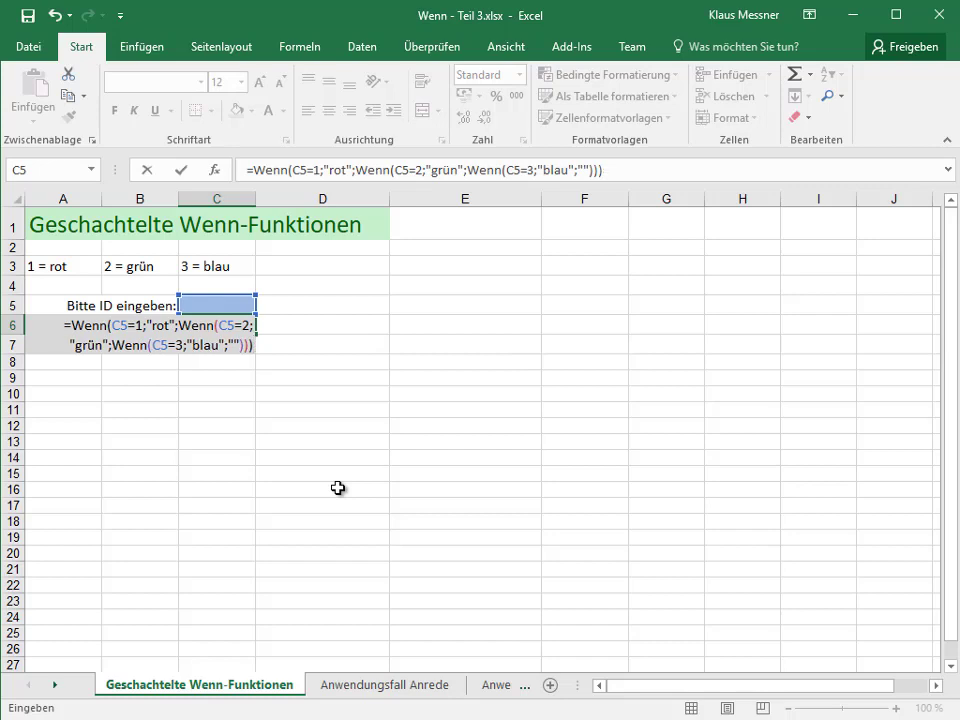
key(Return)
key(Up)
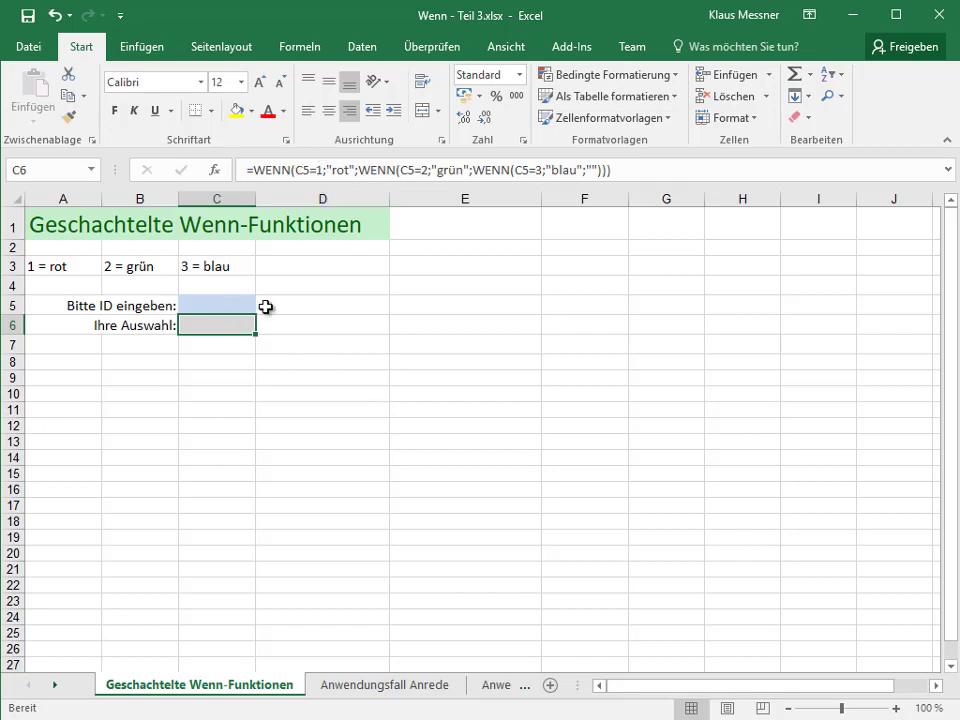
click(360, 172)
drag(360, 172, 610, 175)
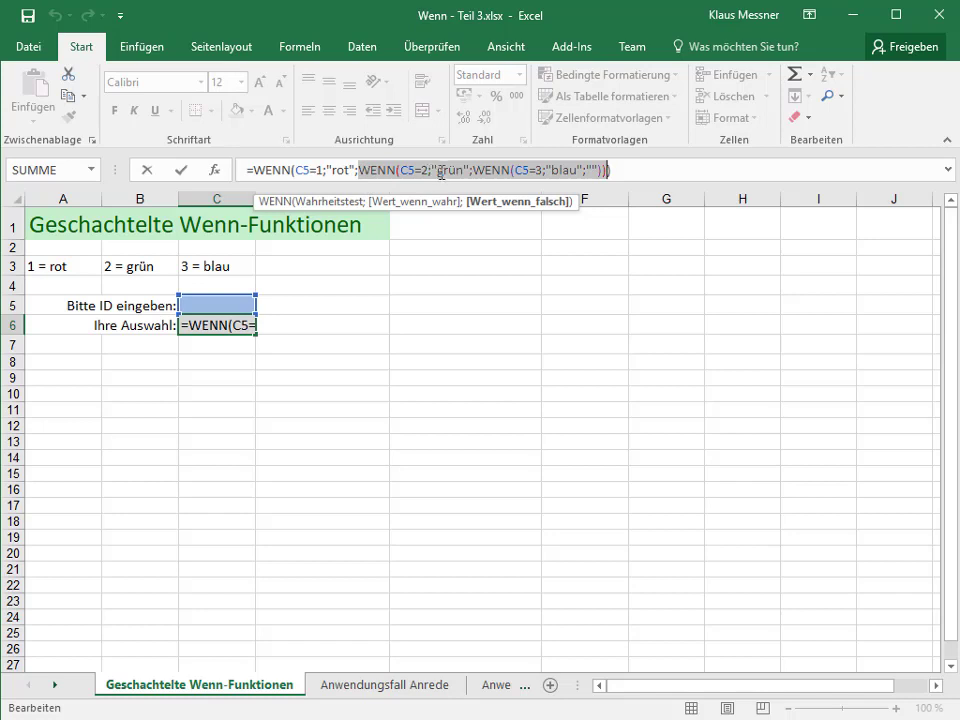
drag(433, 169, 604, 171)
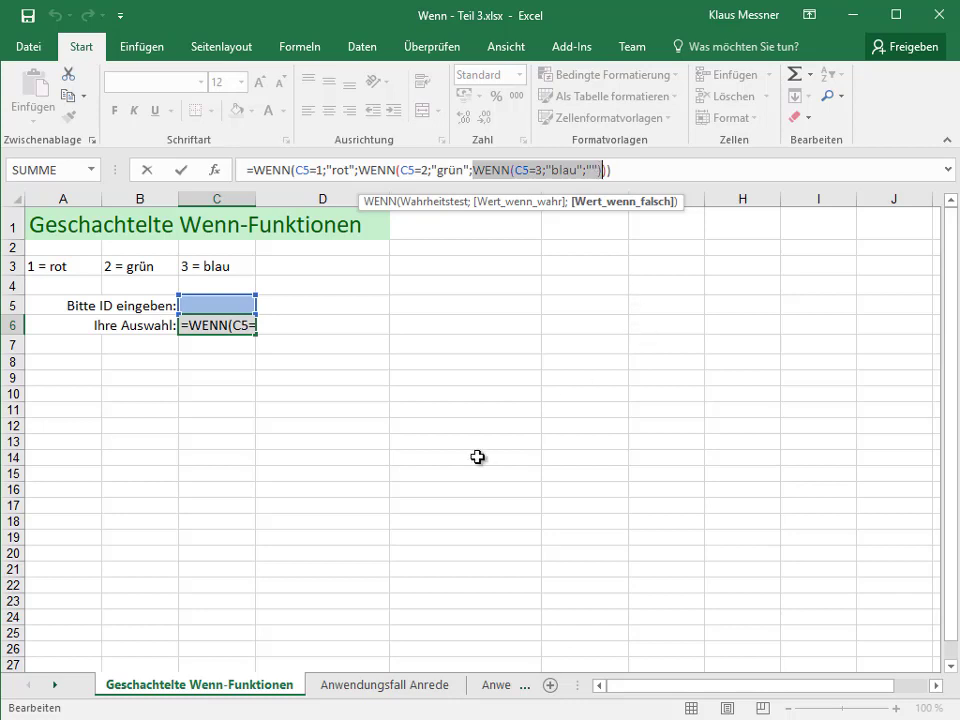
key(ctrl+Return)
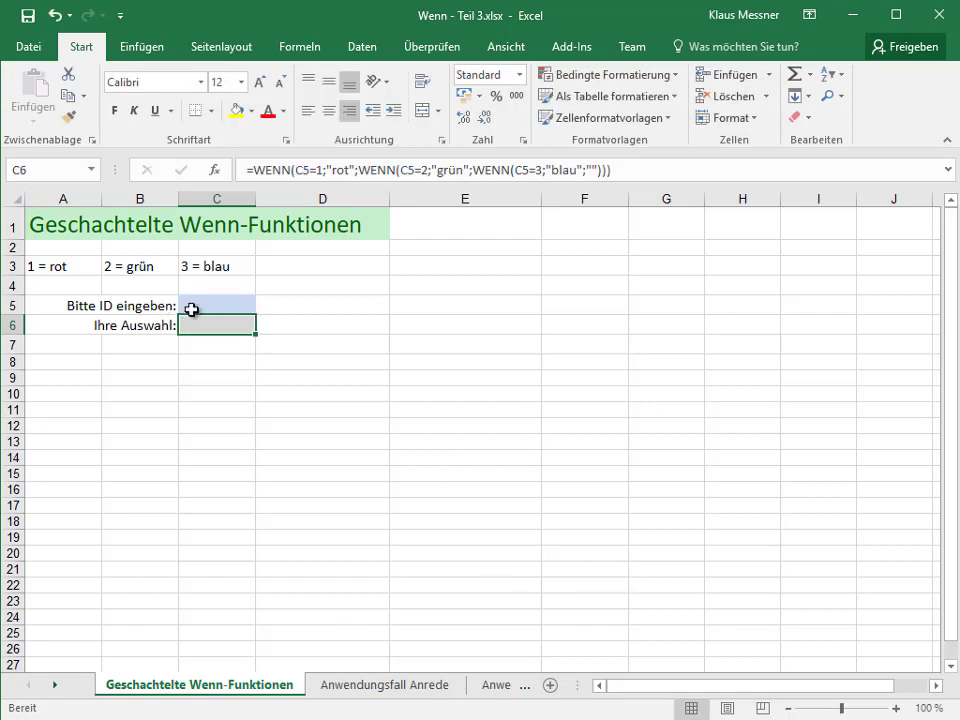
Enter IDs 1, 2, 3 and 9 in C5 in turn, checking C6 shows rot, grün, blau, then blank.
click(197, 306)
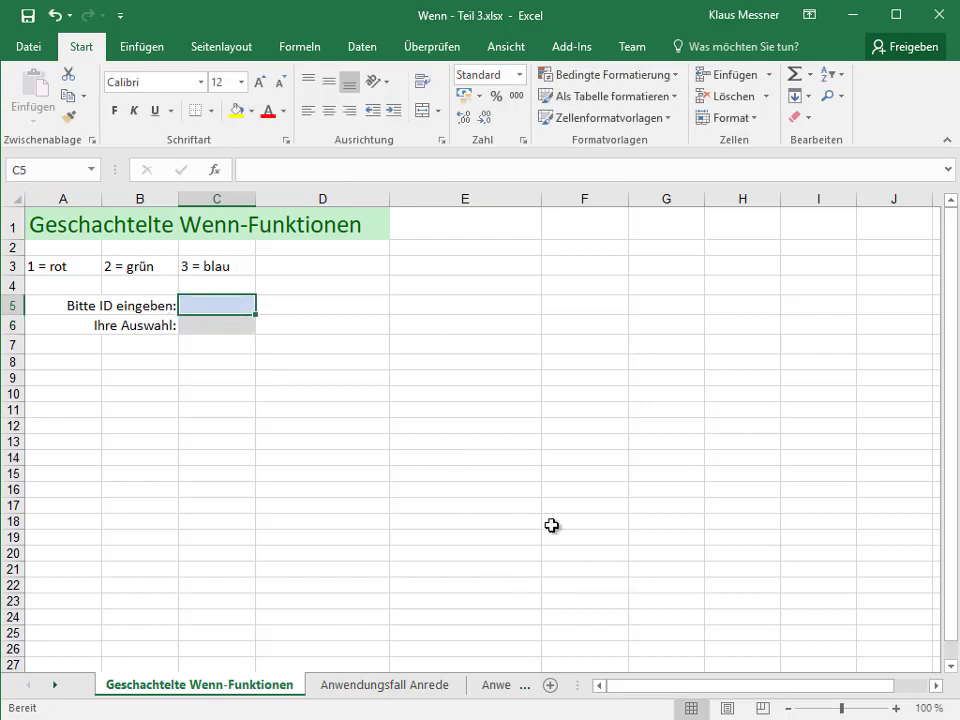
text(1)
key(Return)
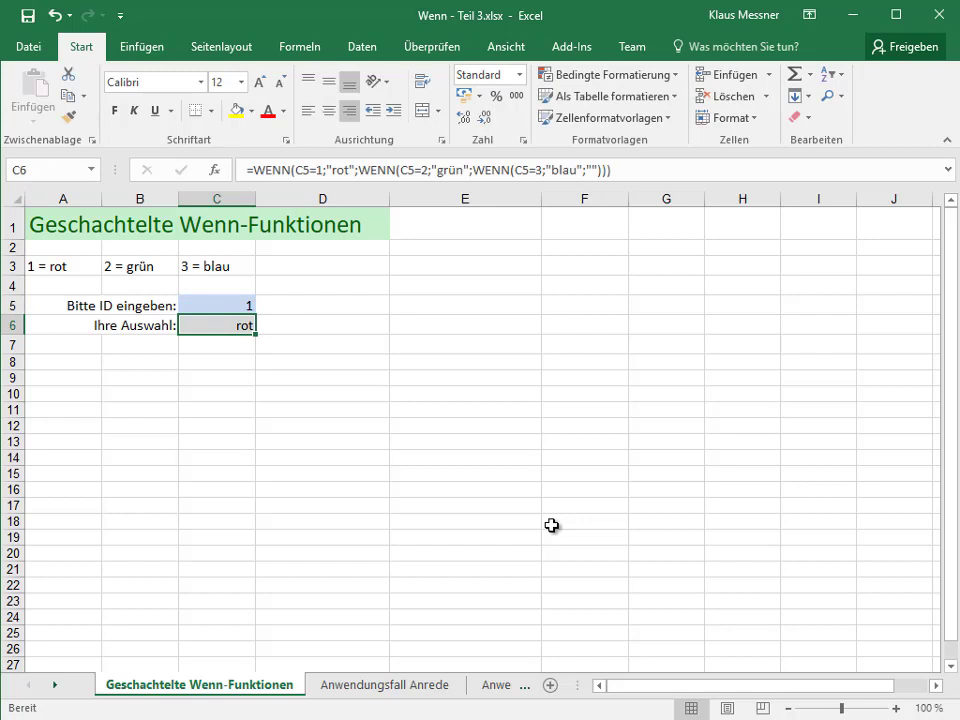
key(Up)
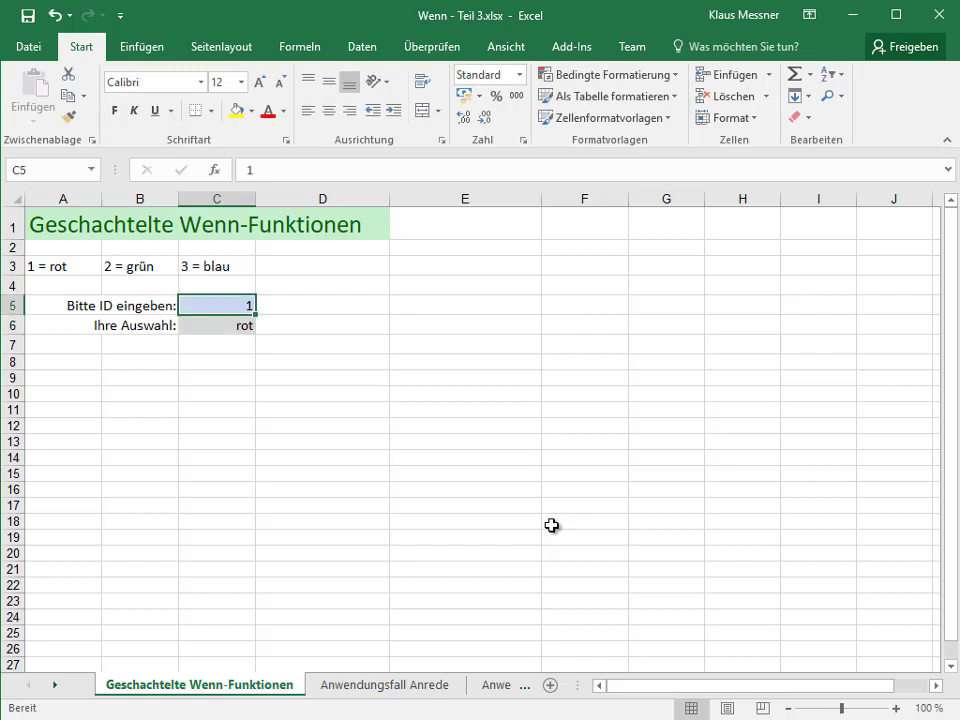
text(2)
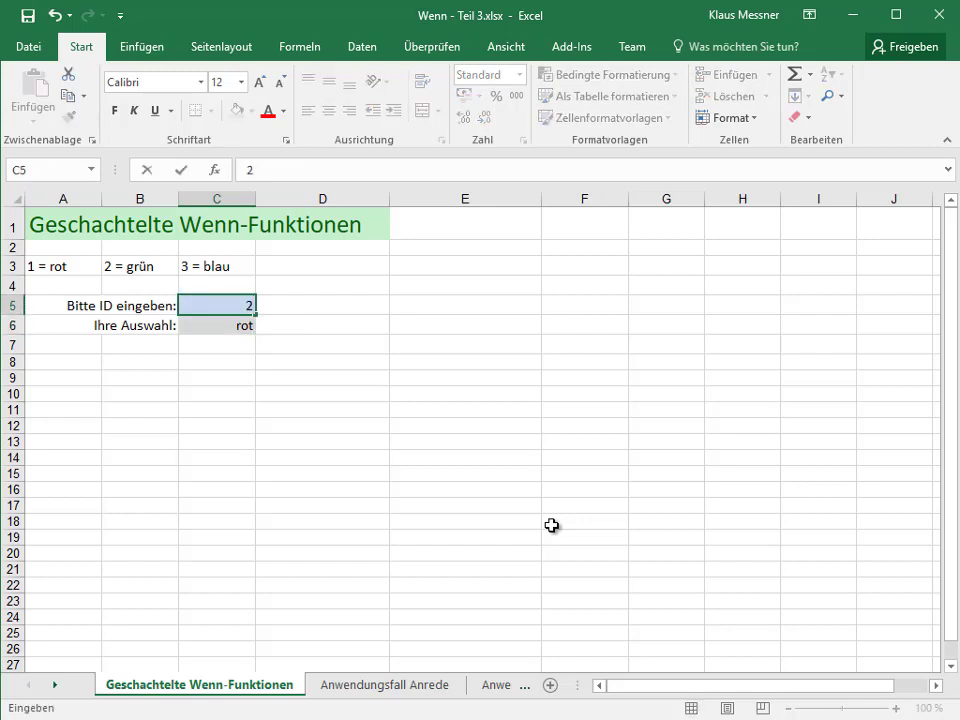
key(Return)
key(Up)
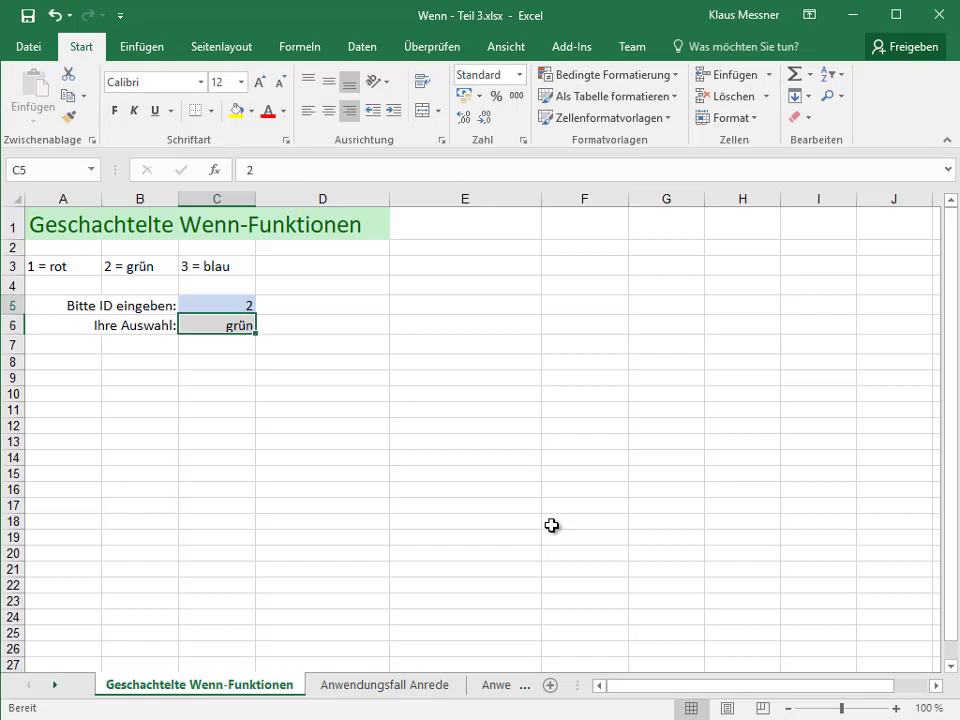
text(3)
key(Return)
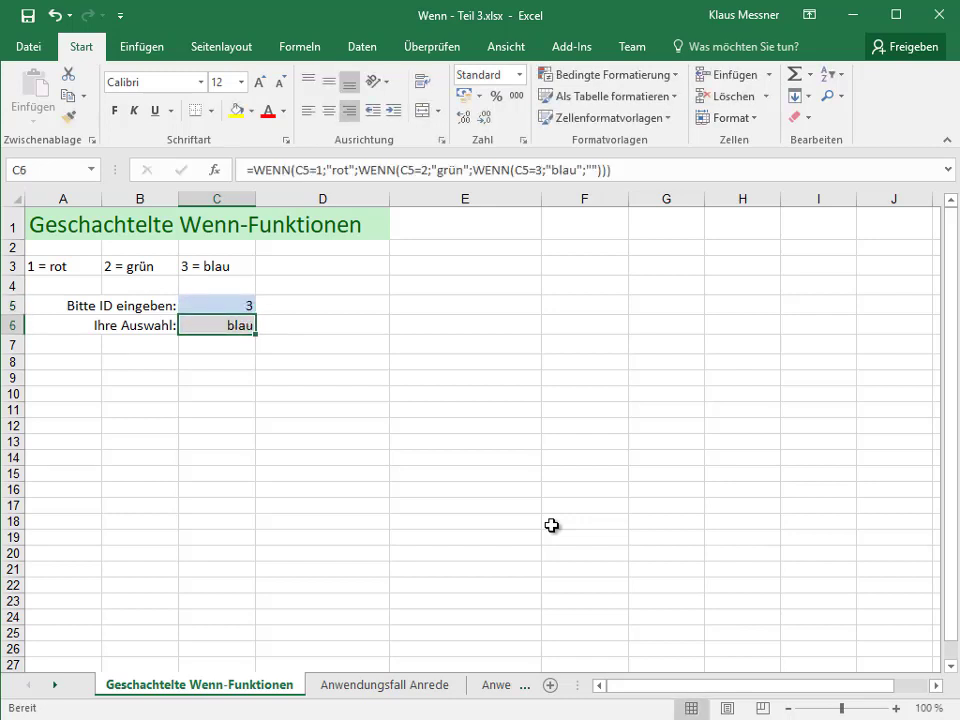
key(Up)
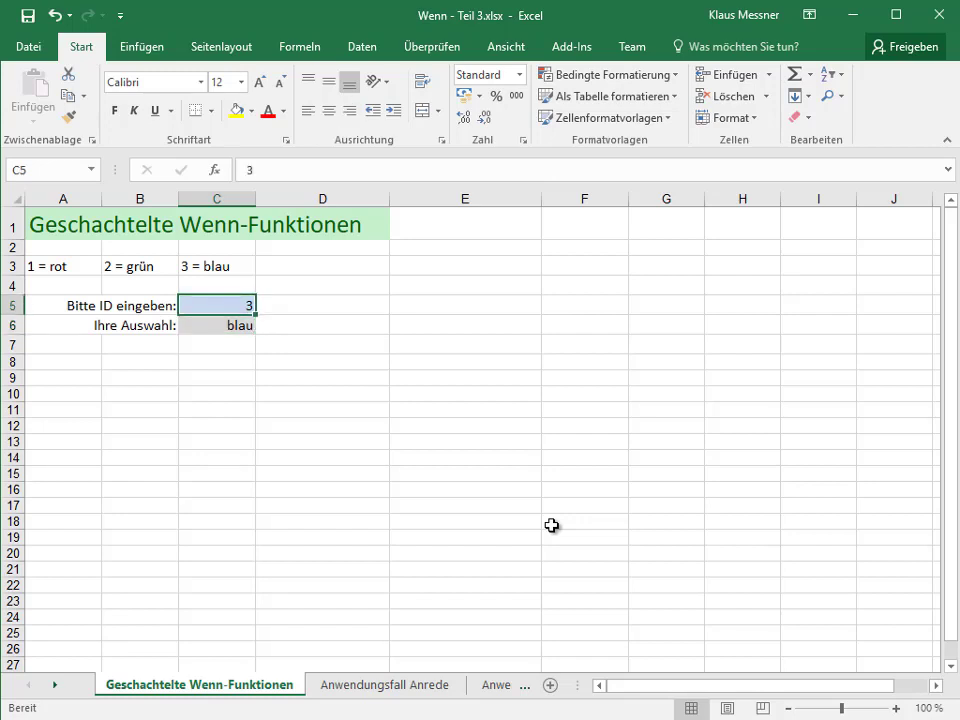
text(9)
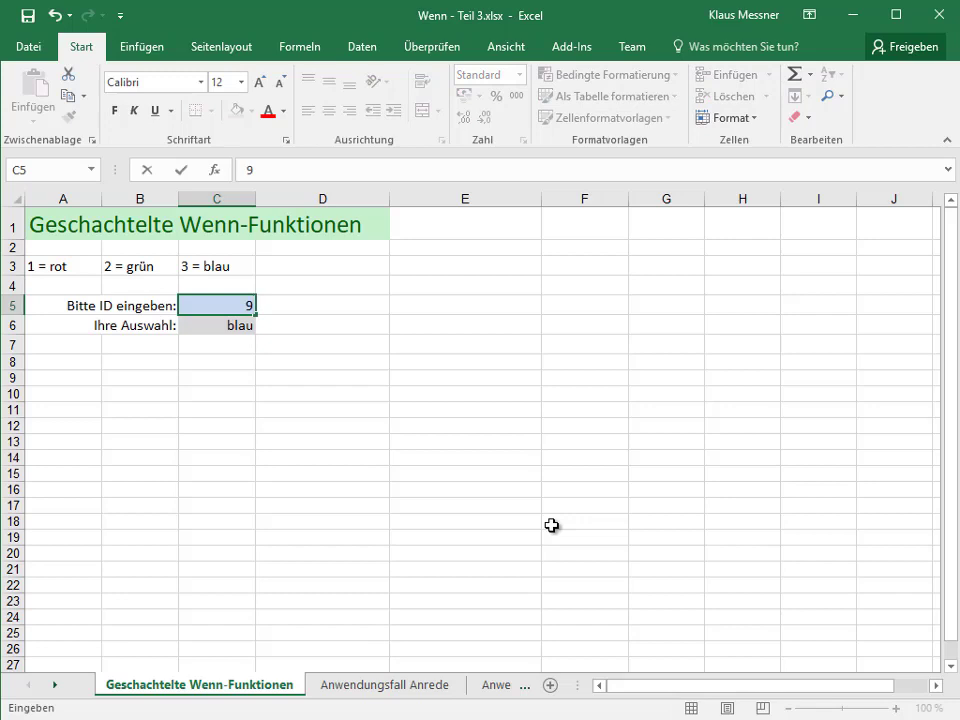
key(Return)
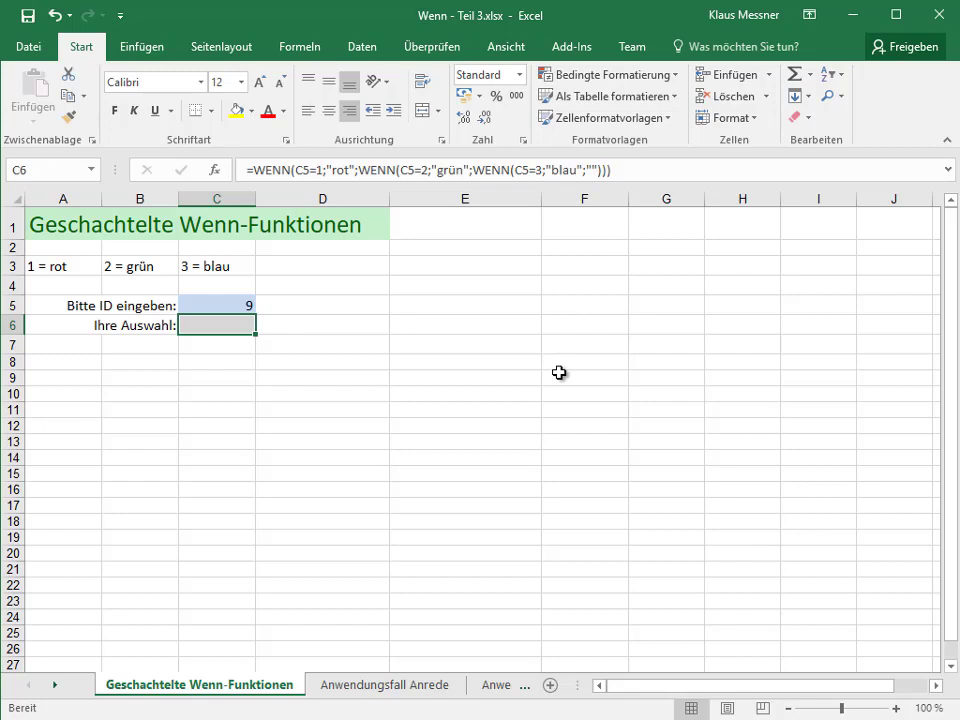
Change C6's empty fallback to "Wert nicht gefunden" and commit the formula.
click(588, 170)
click(591, 166)
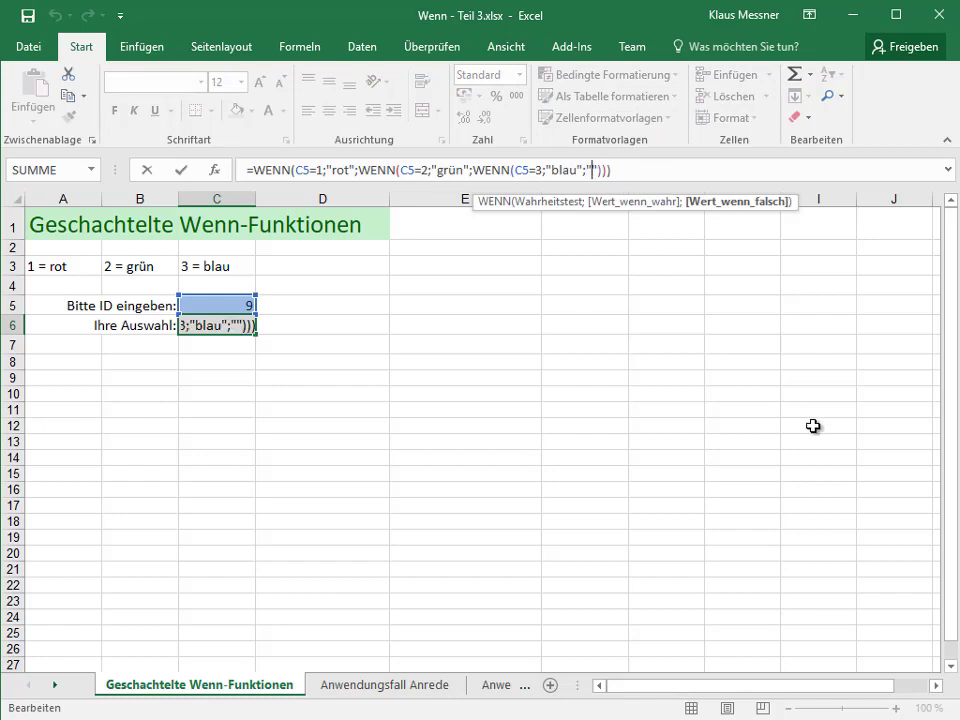
text(Eingab)
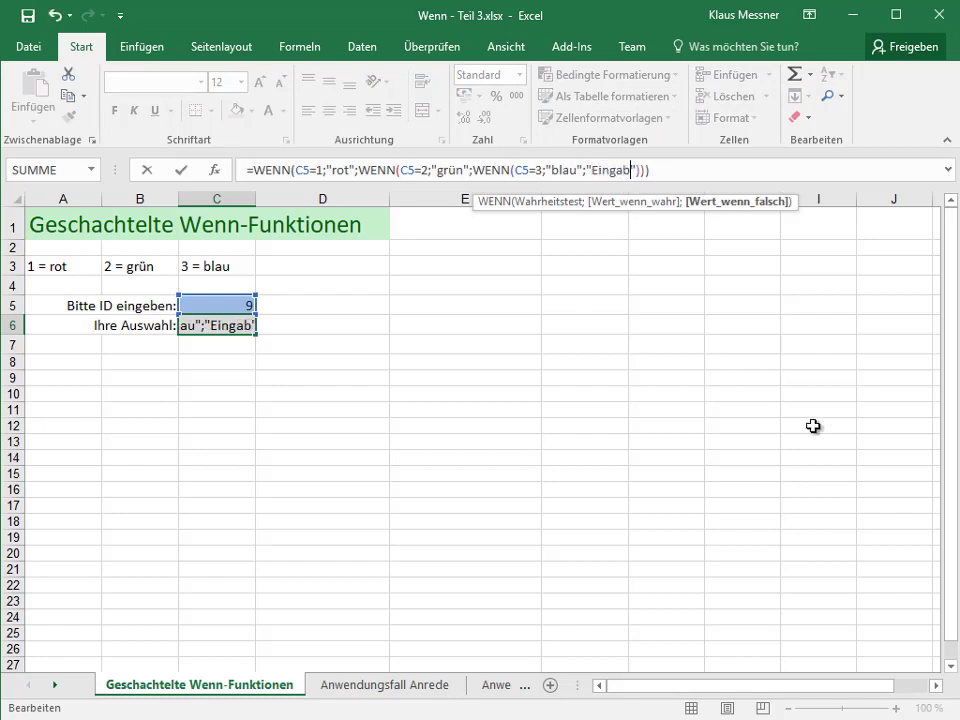
text(e nicht gefunden)
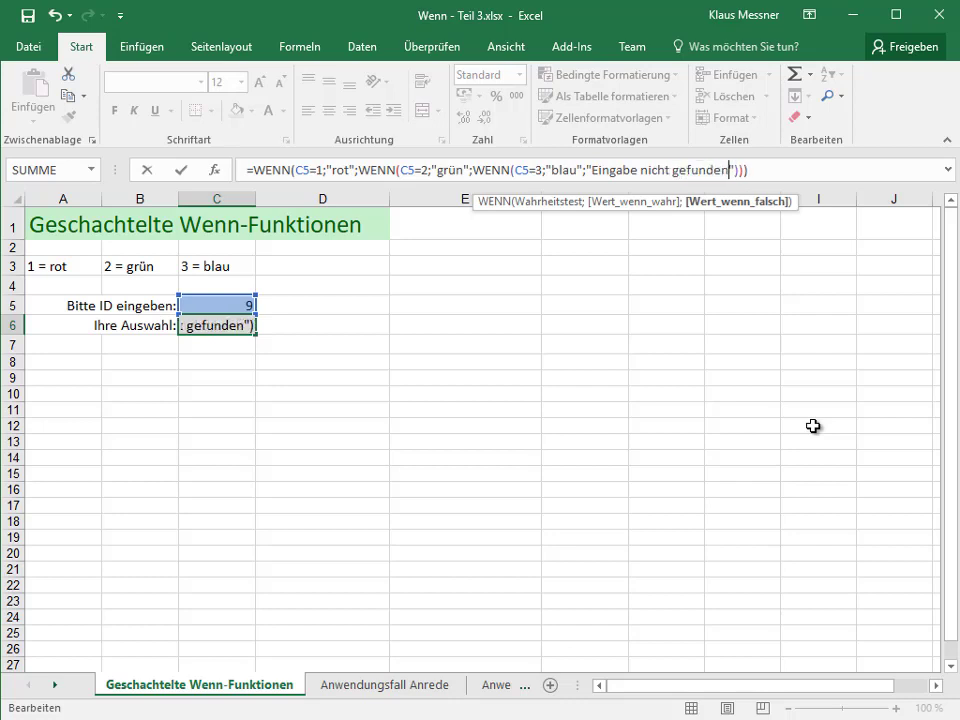
key(ctrl+Left)
key(ctrl+Left)
key(ctrl+Left)
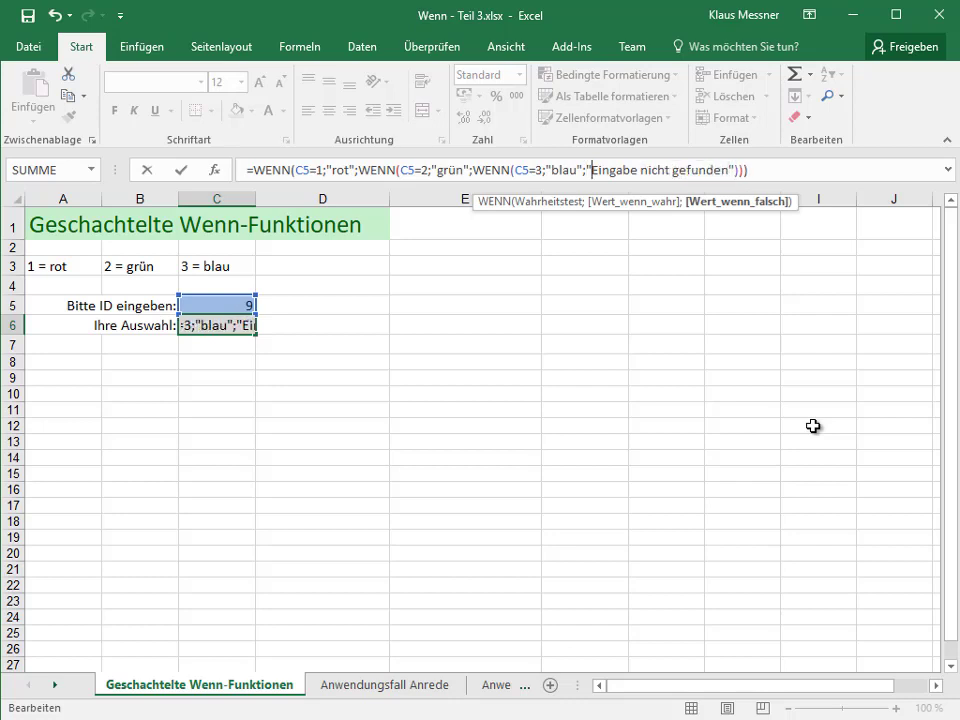
key(ctrl+shift+Right)
key(shift+Right)
key(shift+Right)
key(shift+Right)
key(shift+Left)
key(shift+Left)
key(shift+Left)
key(shift+Left)
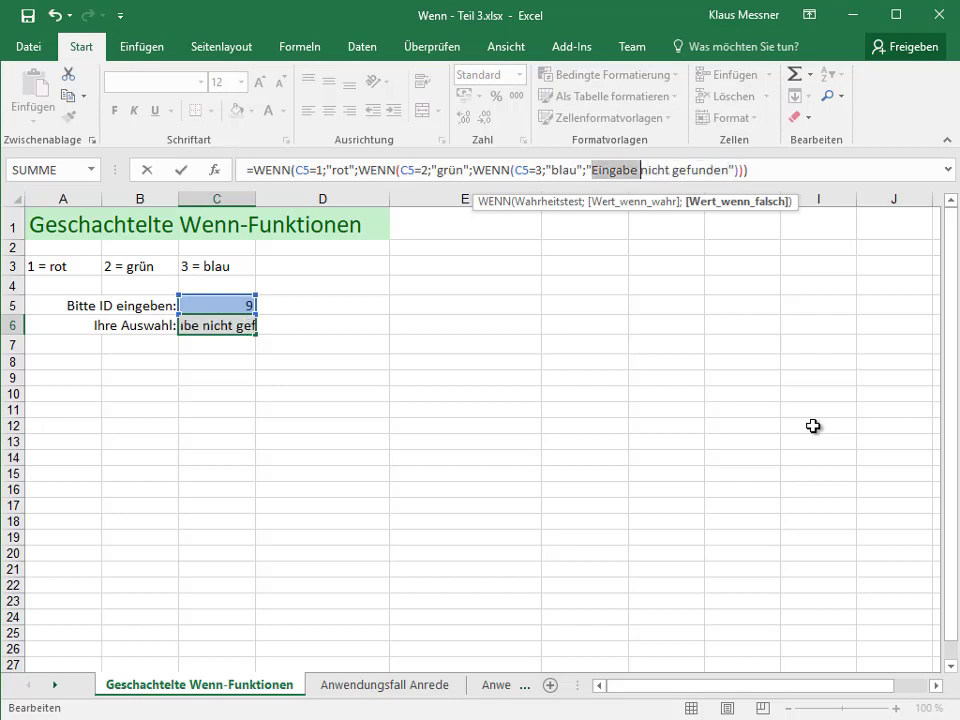
key(shift+Left)
text(Wert)
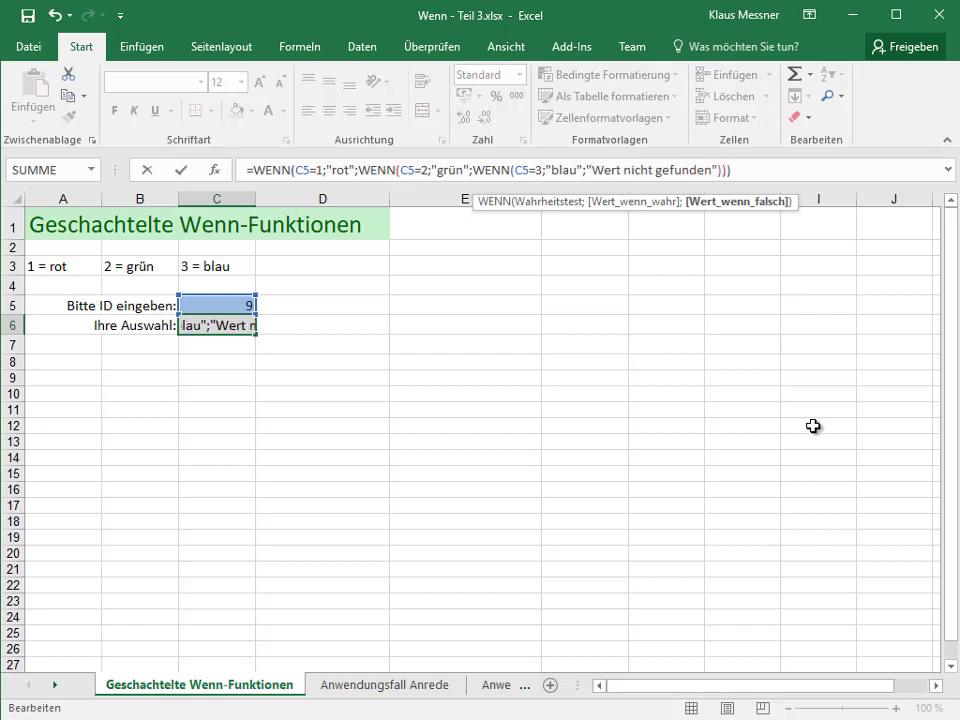
key(Return)
key(Up)
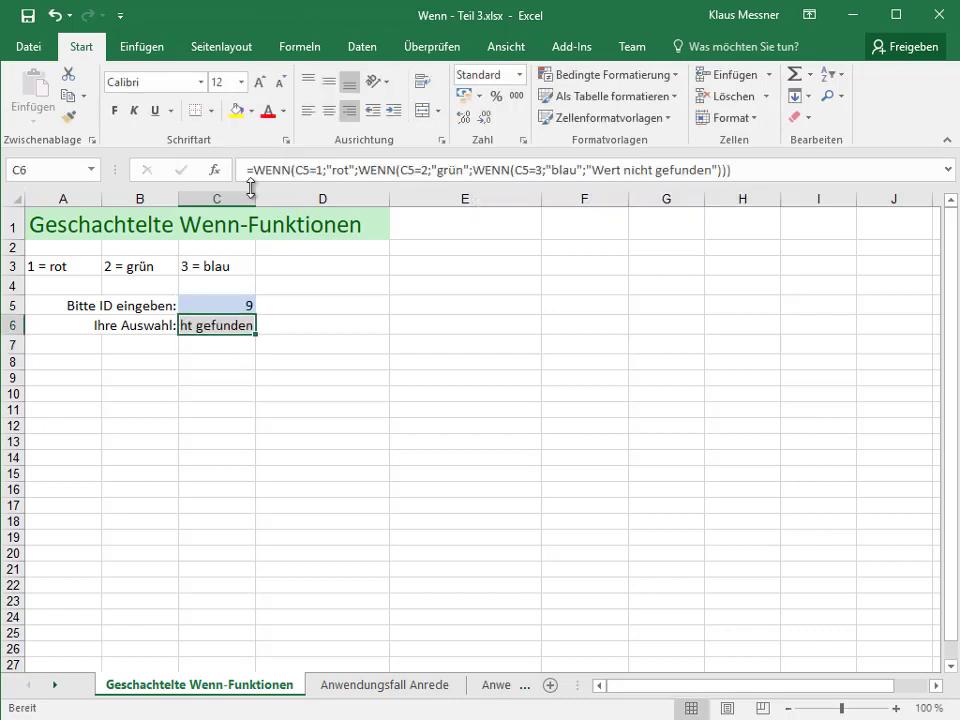
Widen column C to fit "Wert nicht gefunden", expand the formula bar, and edit C6's formula.
drag(259, 203, 322, 195)
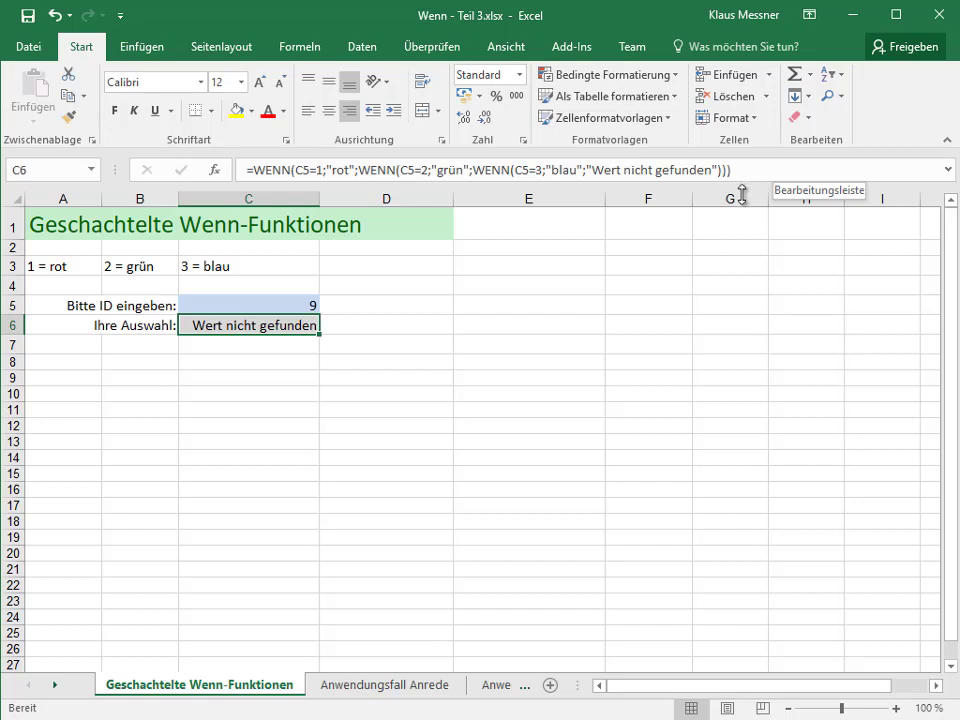
drag(743, 188, 726, 259)
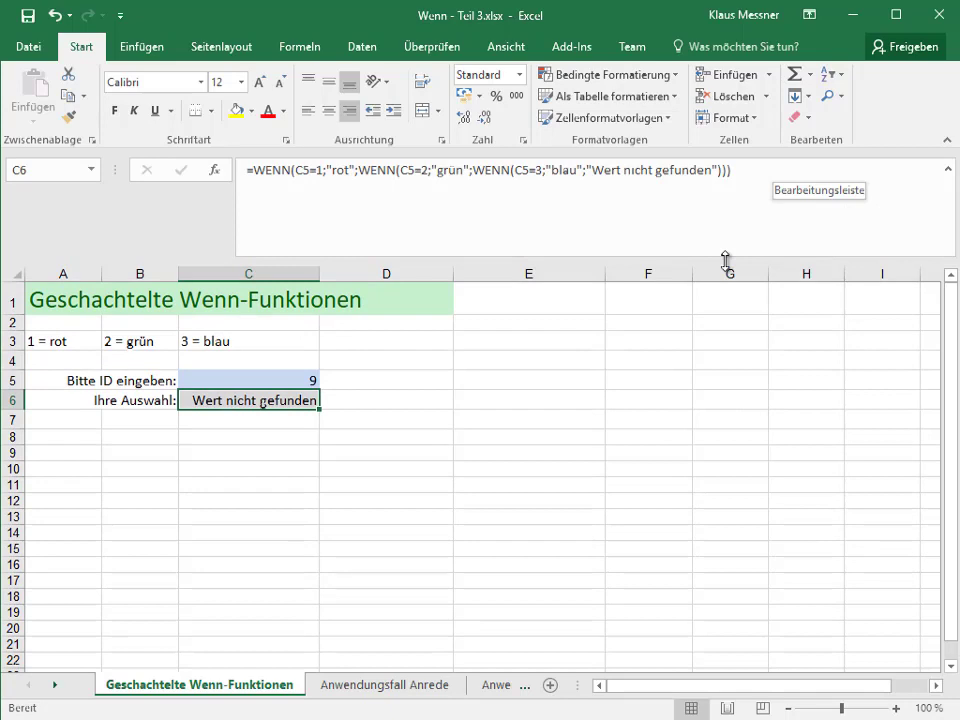
click(452, 242)
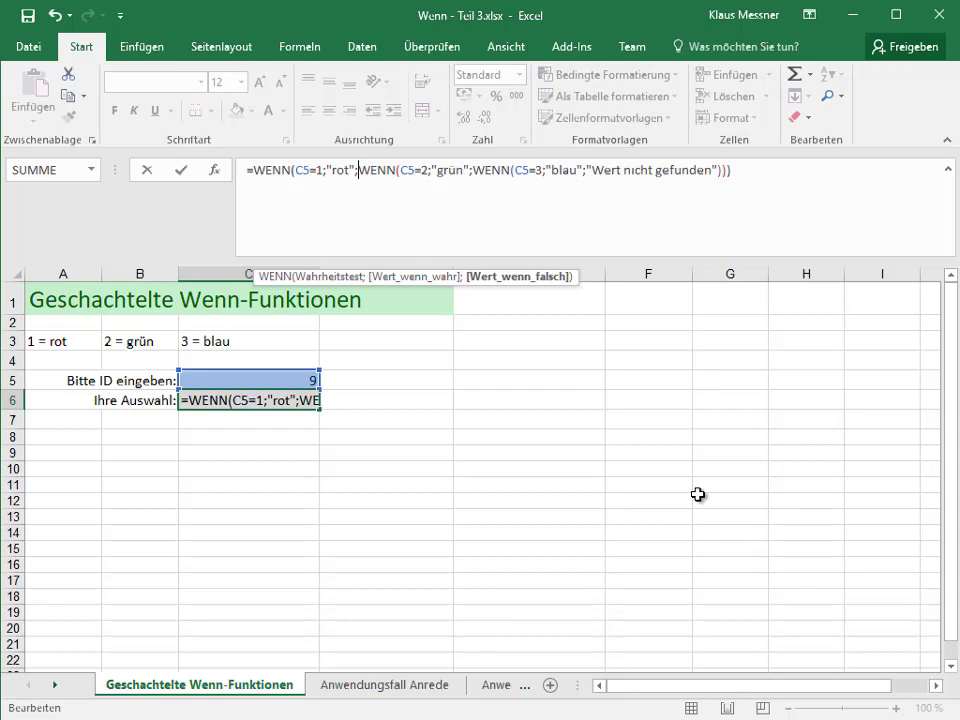
Insert line breaks before the second and third WENN in C6's formula and commit it.
key(alt+Return)
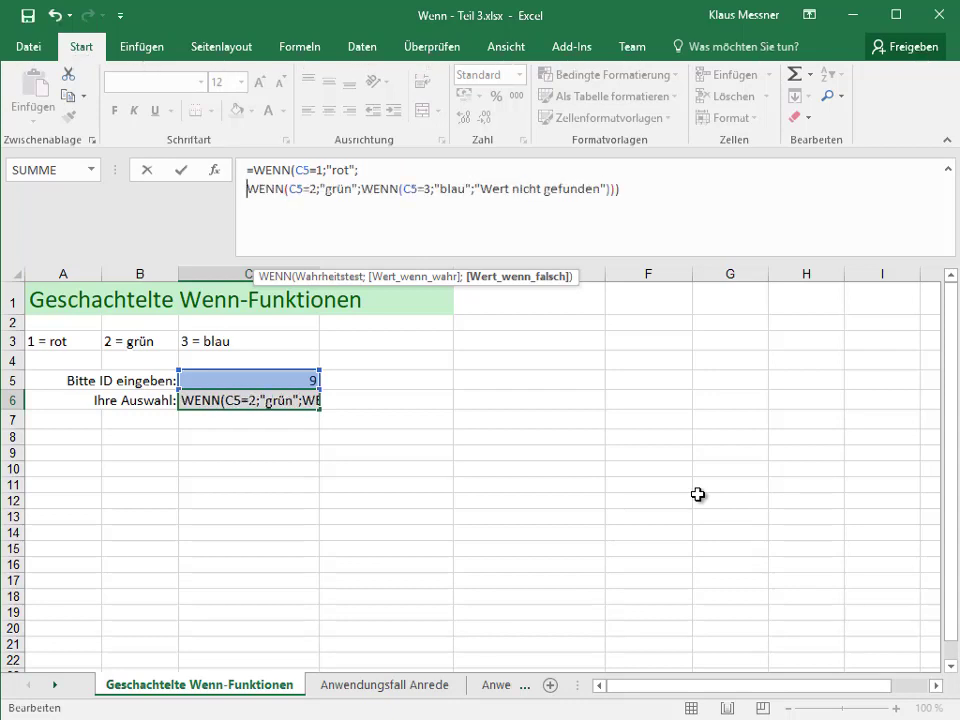
key(Right)
key(Right)
key(Right)
key(Right)
key(Right)
key(Right)
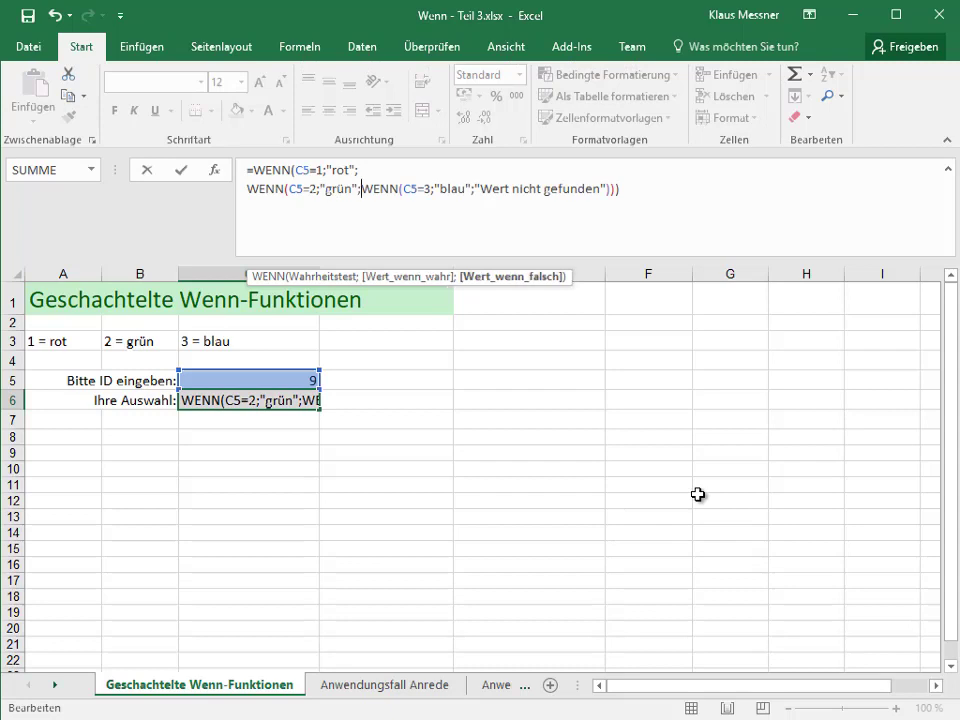
key(alt+Return)
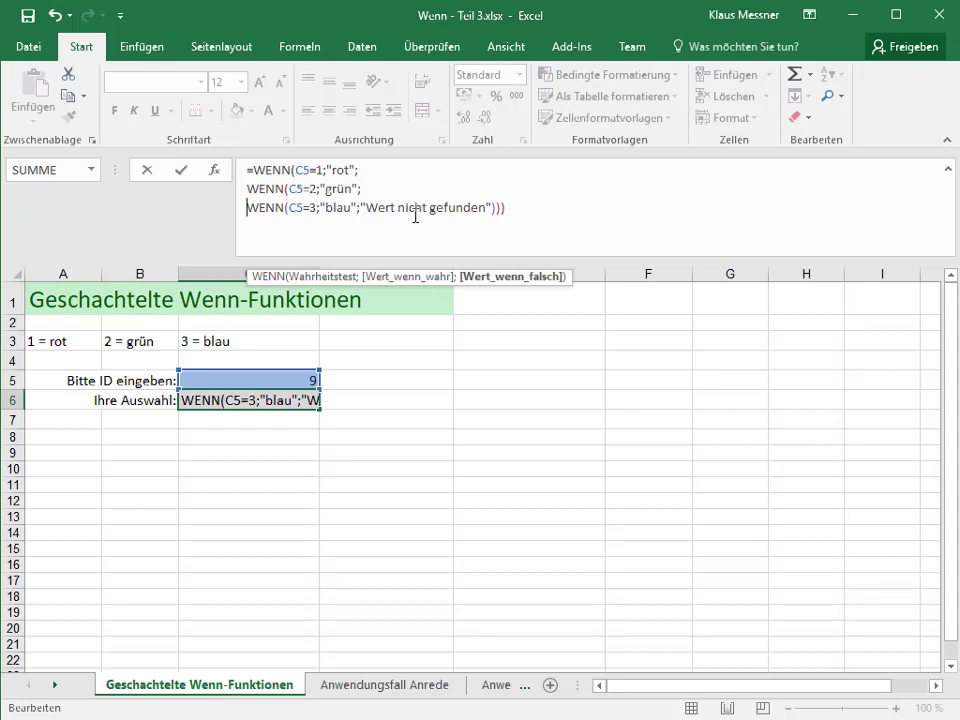
click(549, 210)
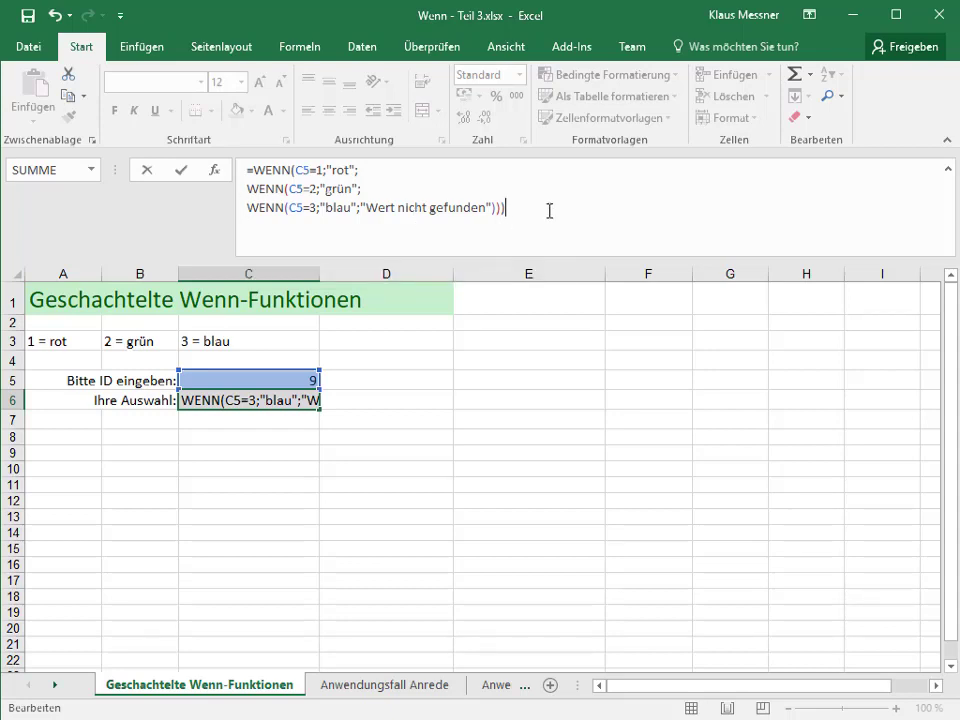
key(Return)
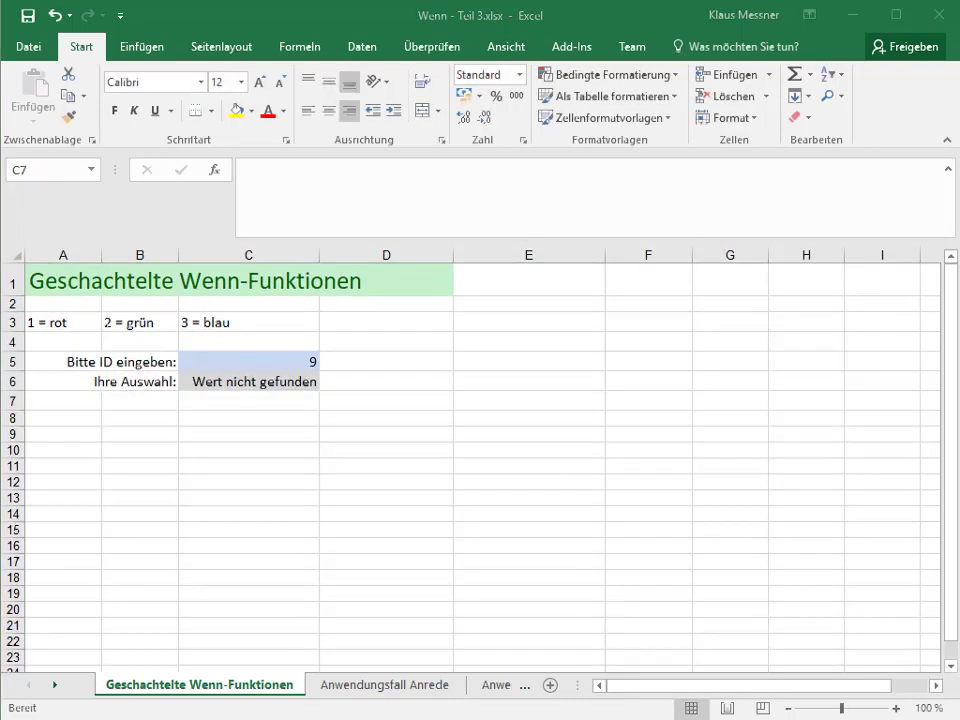
Switch to the Anwendungsfall Anrede sheet and review the entries in A4, A7 and A8.
click(354, 688)
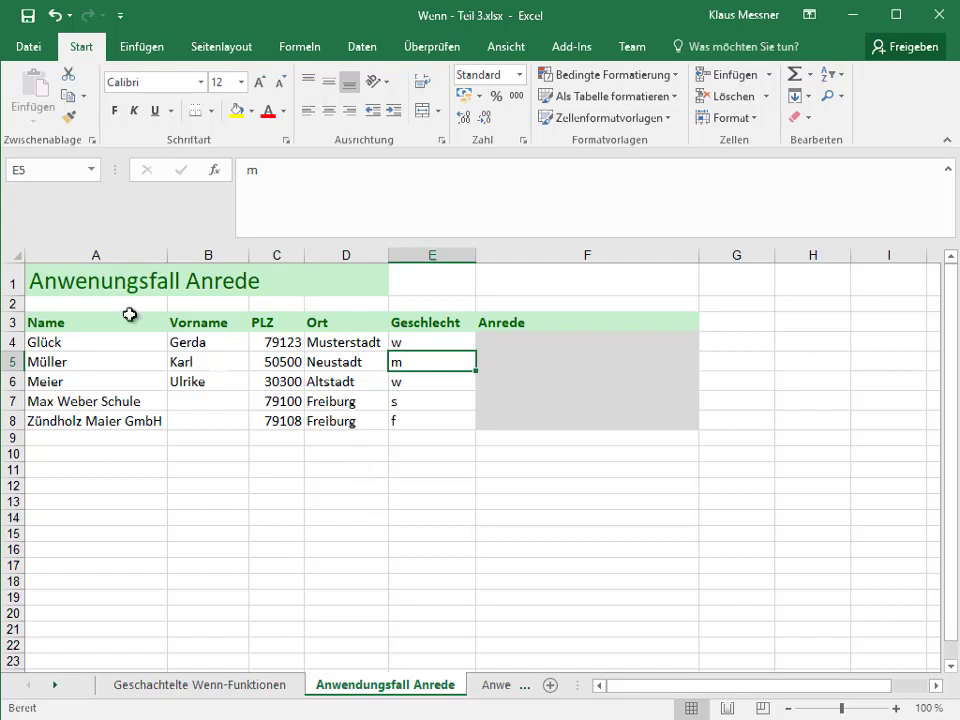
click(76, 343)
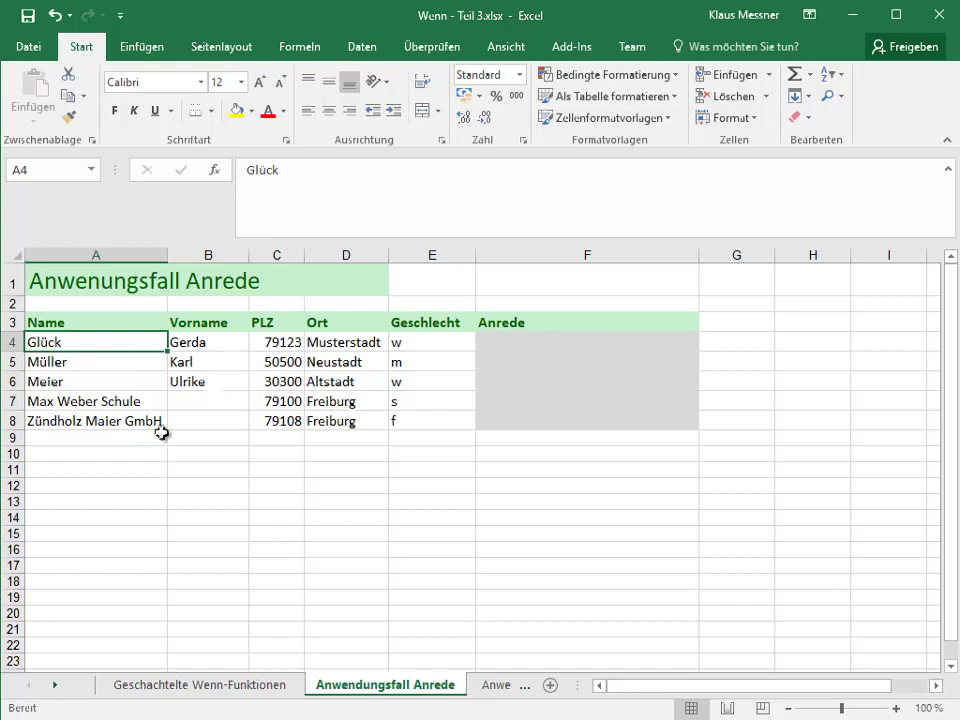
click(133, 401)
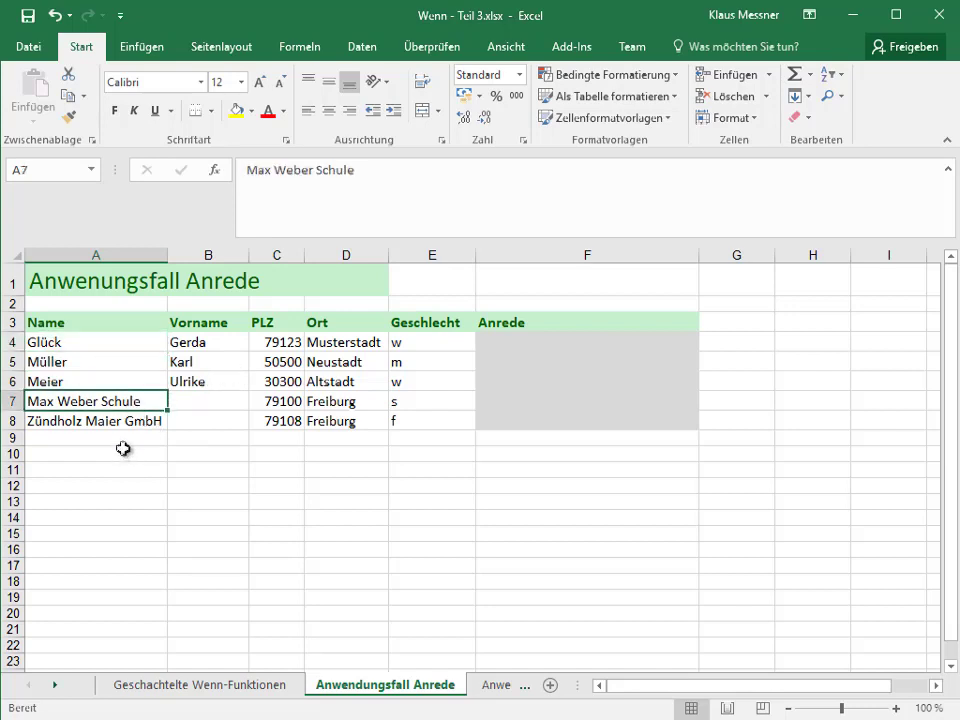
click(121, 425)
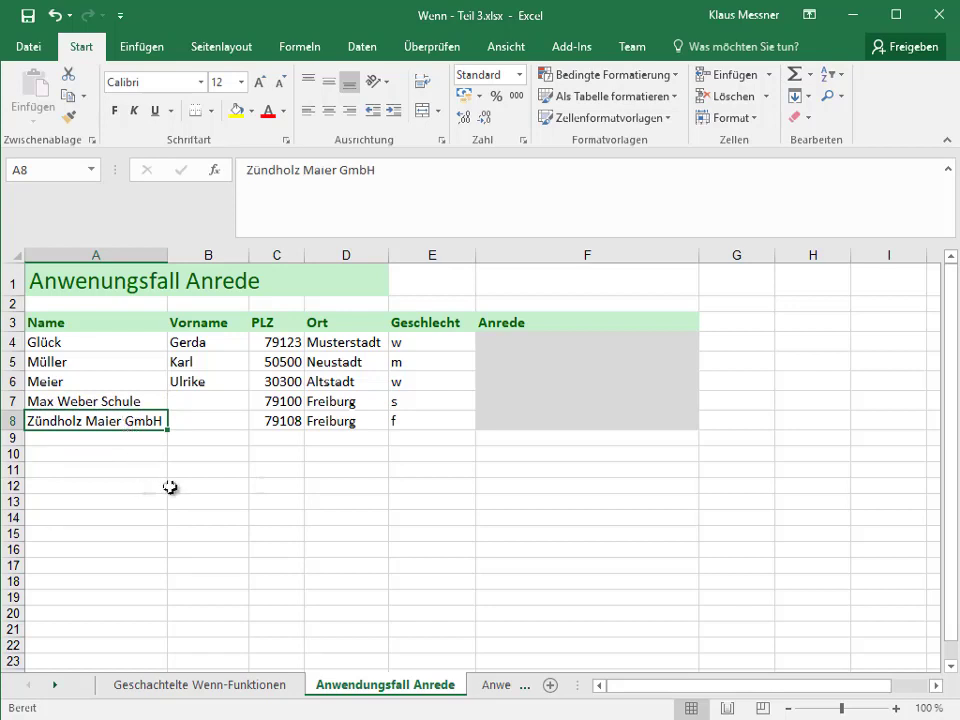
Compare the Geschlecht codes w and m in E4:E5 with Anrede cells F4, F5 and F7.
click(571, 339)
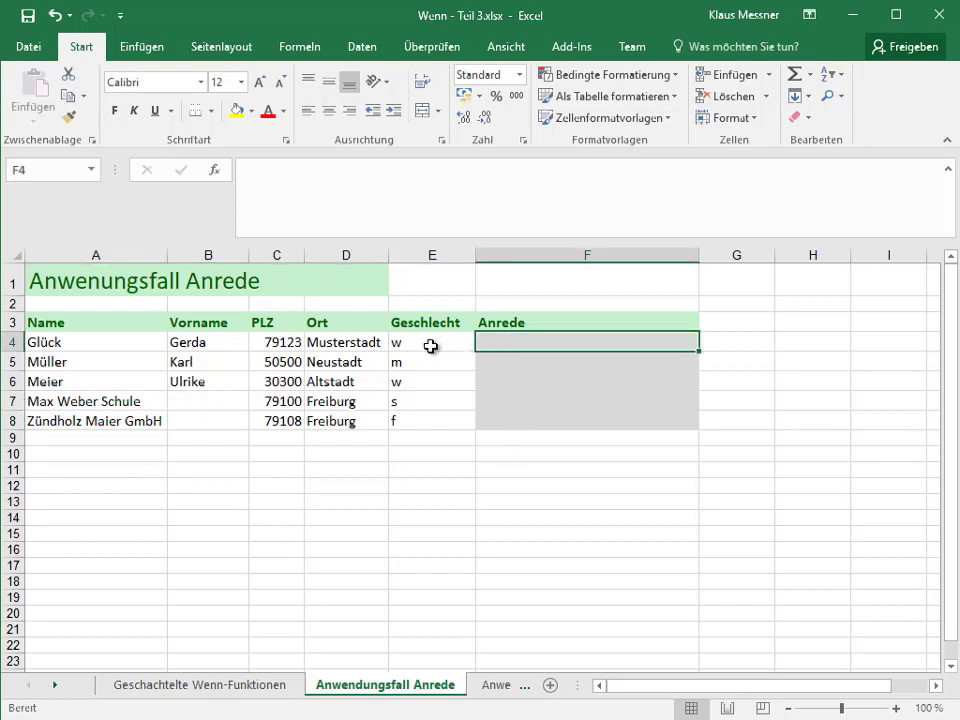
click(430, 346)
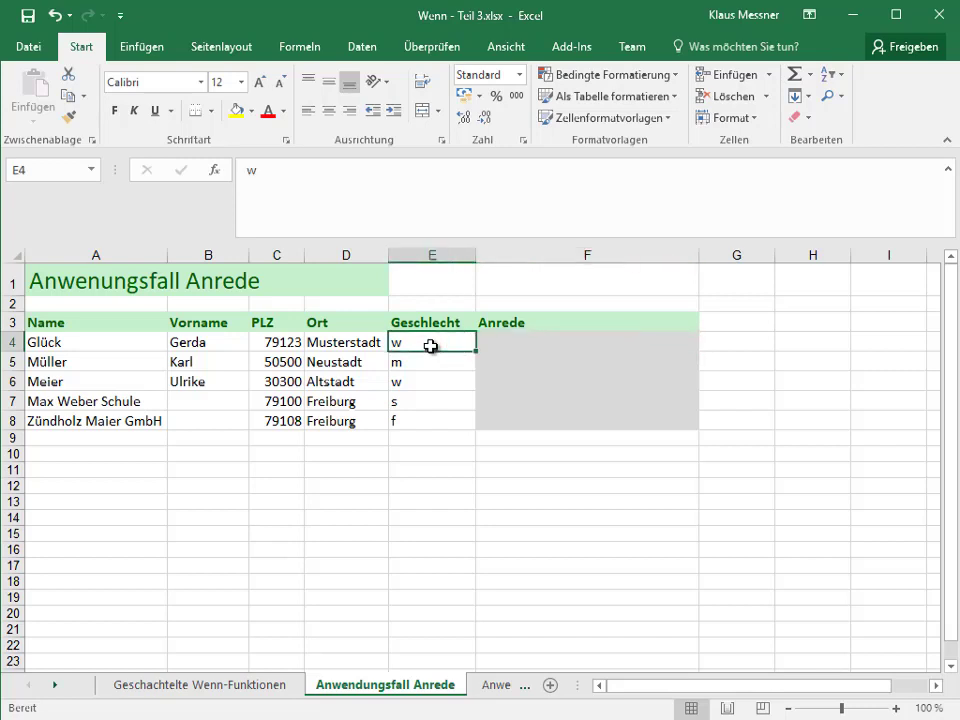
click(536, 345)
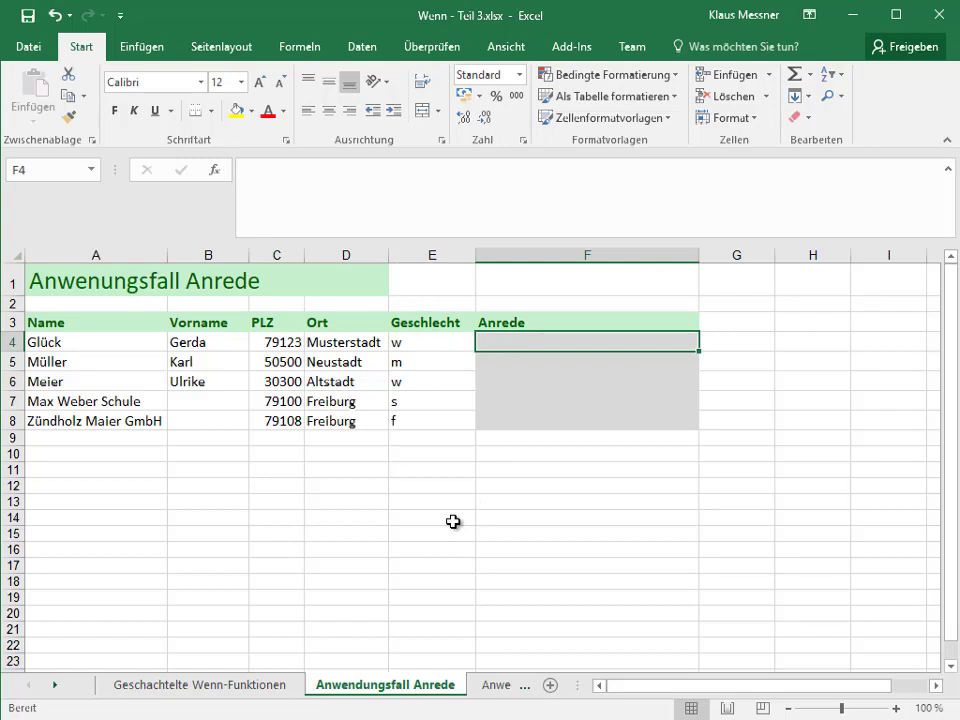
click(503, 360)
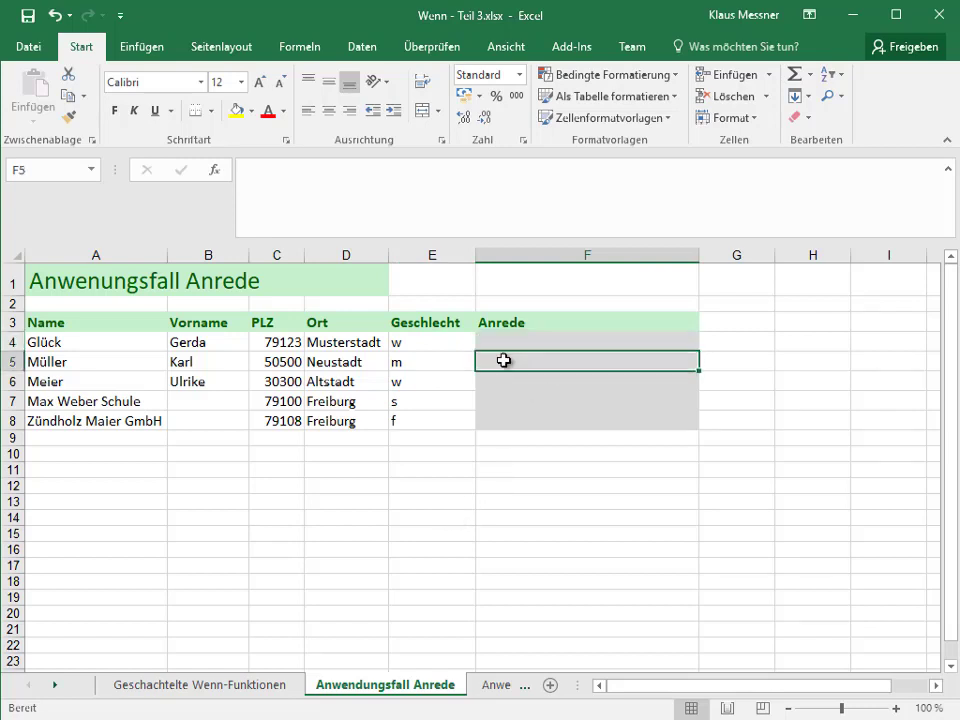
click(423, 362)
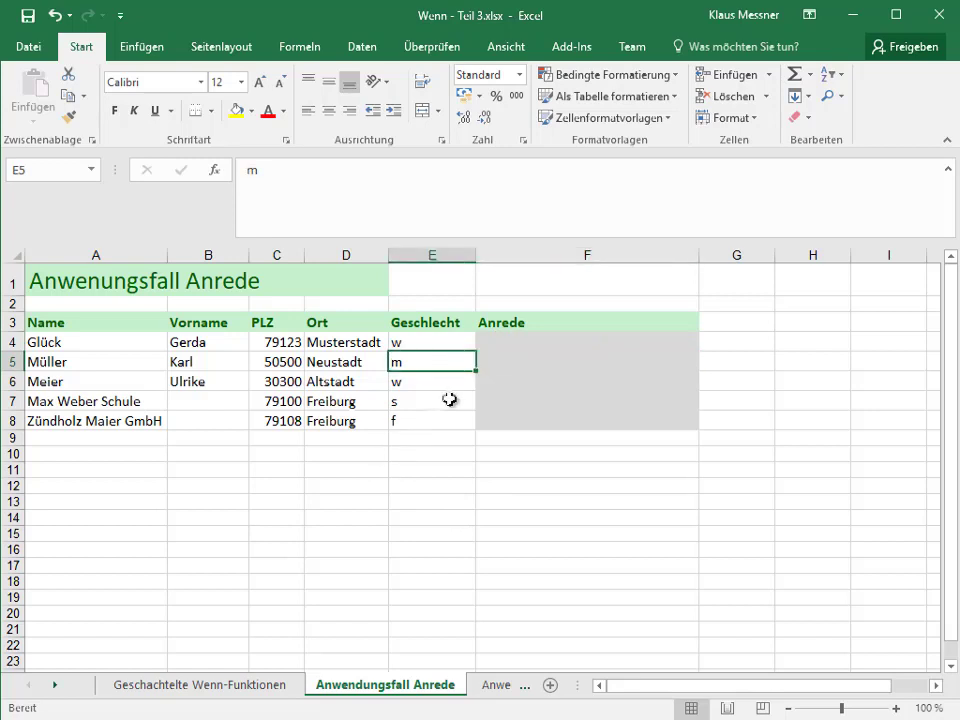
click(526, 358)
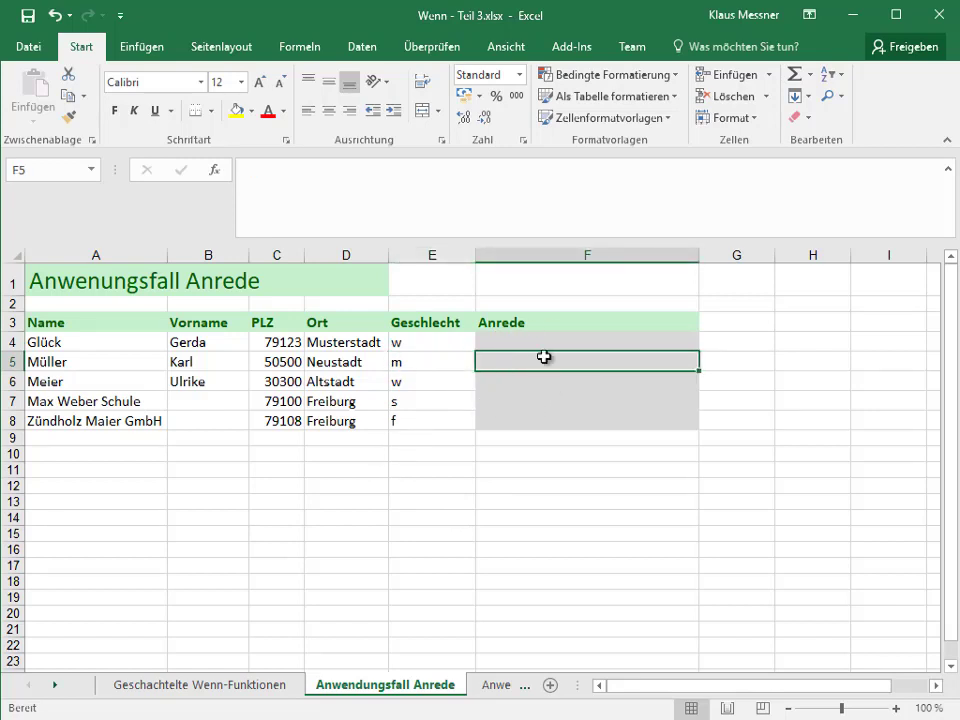
click(528, 401)
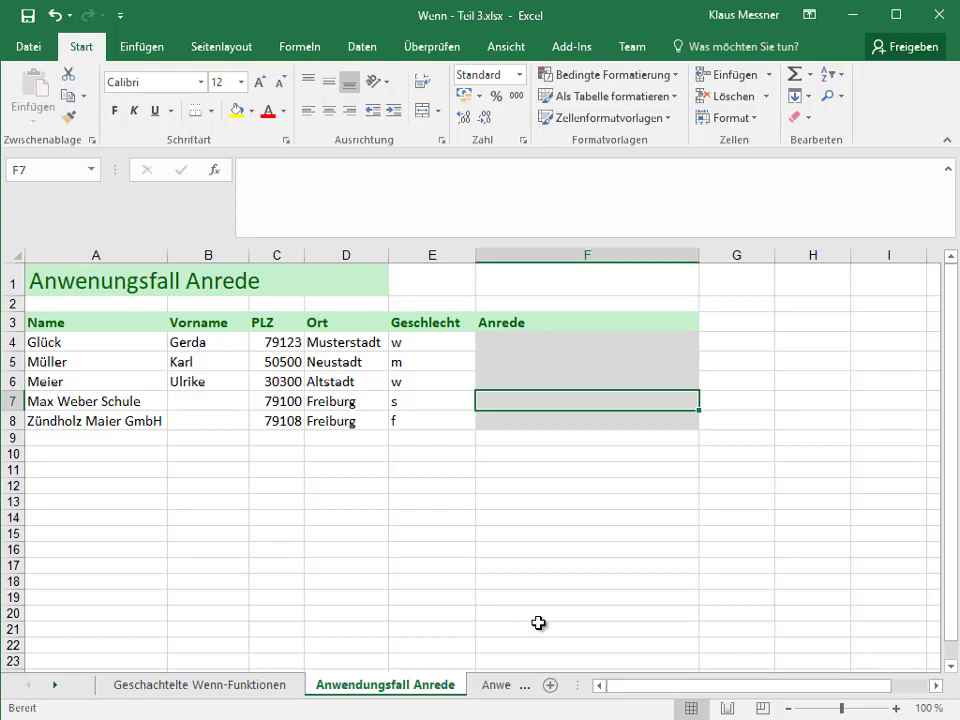
In F4 enter =Wenn(E4="w";"Sehr geehrte Frau"; and add a line break for the next test.
click(536, 342)
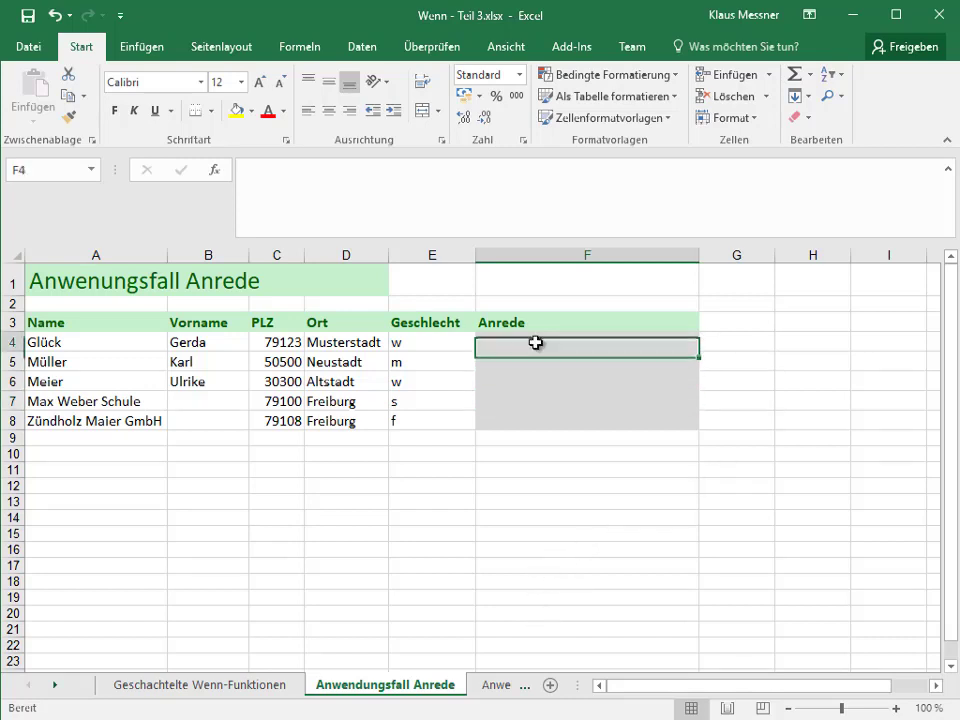
text(=We)
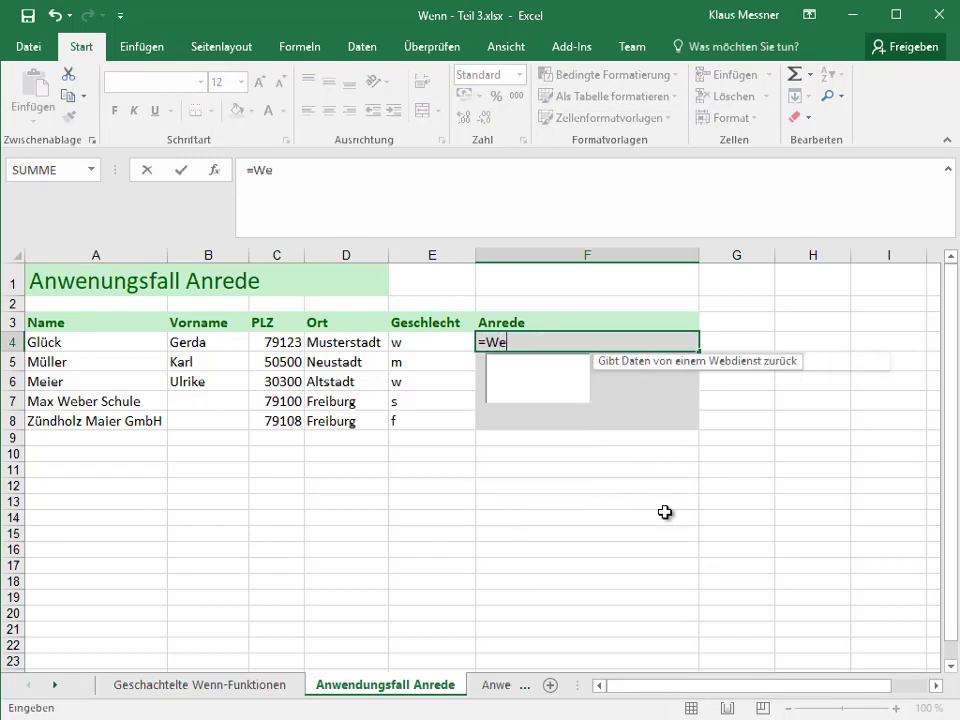
text(nn()
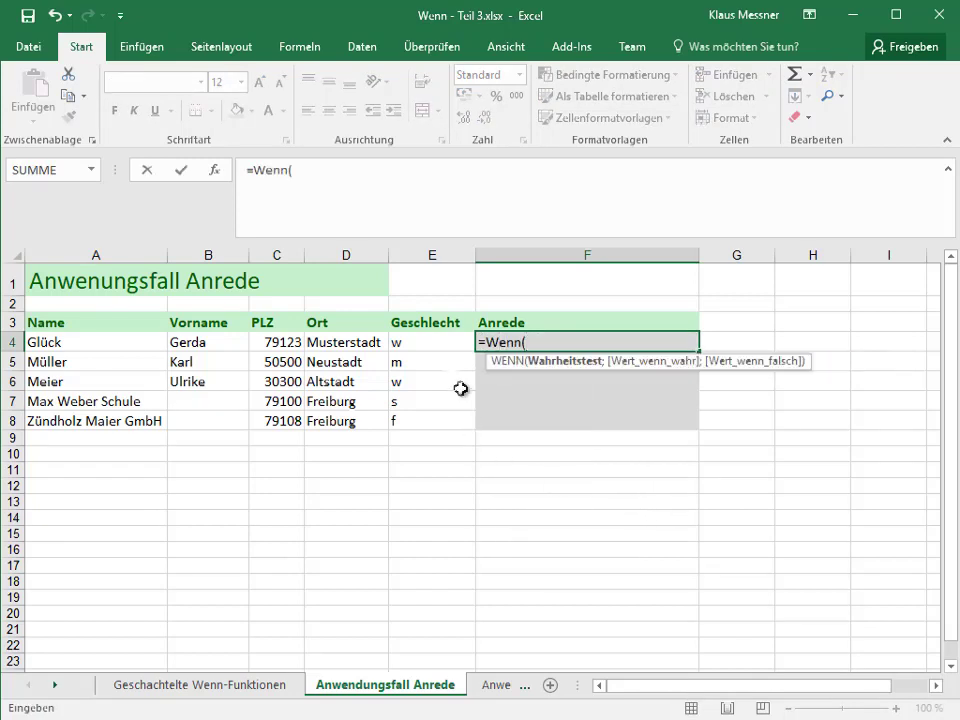
click(431, 341)
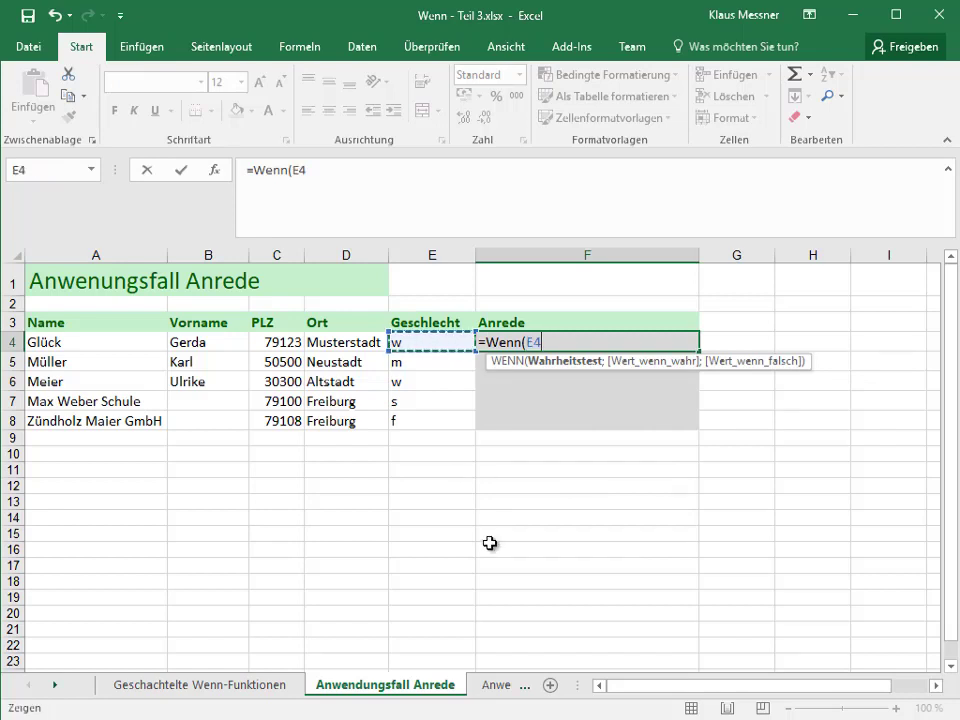
text(="w")
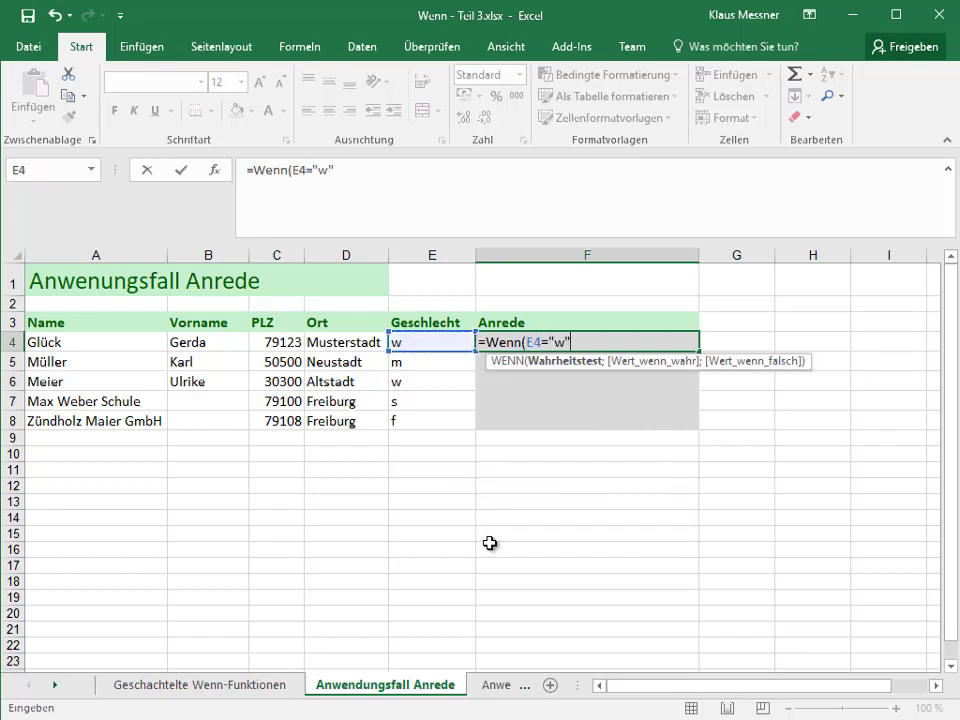
text(;)
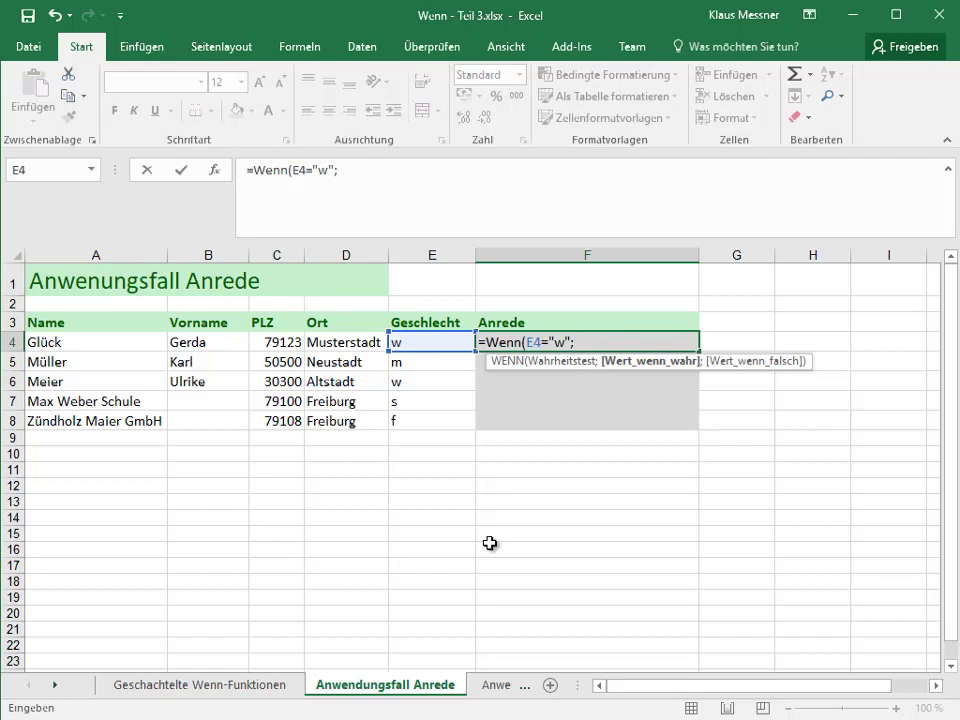
text(")
text(Sehr ge)
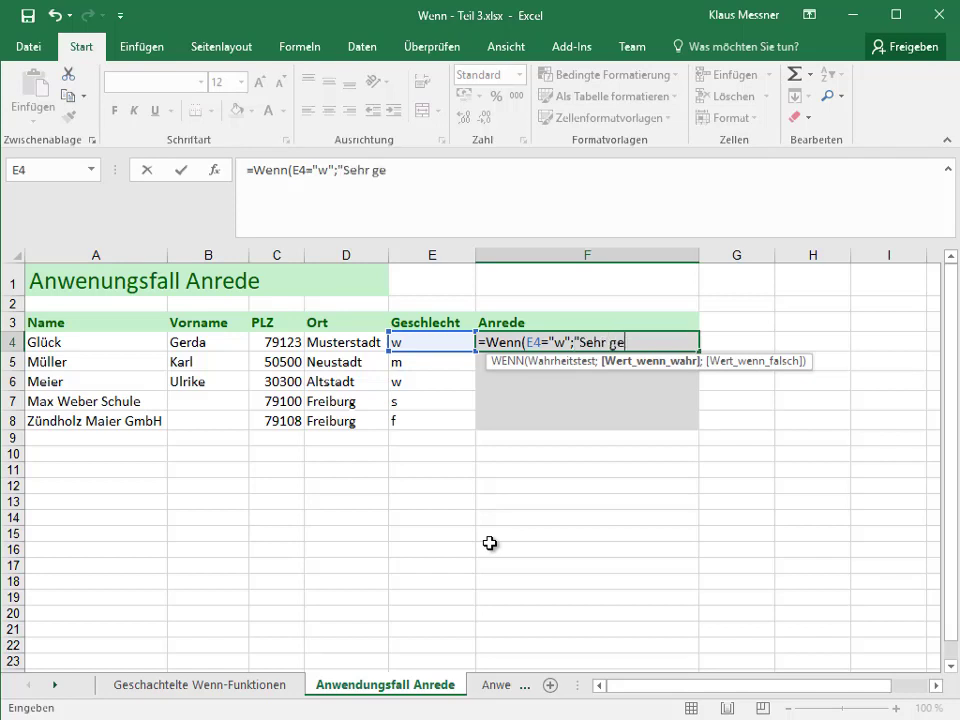
text(ehrte F)
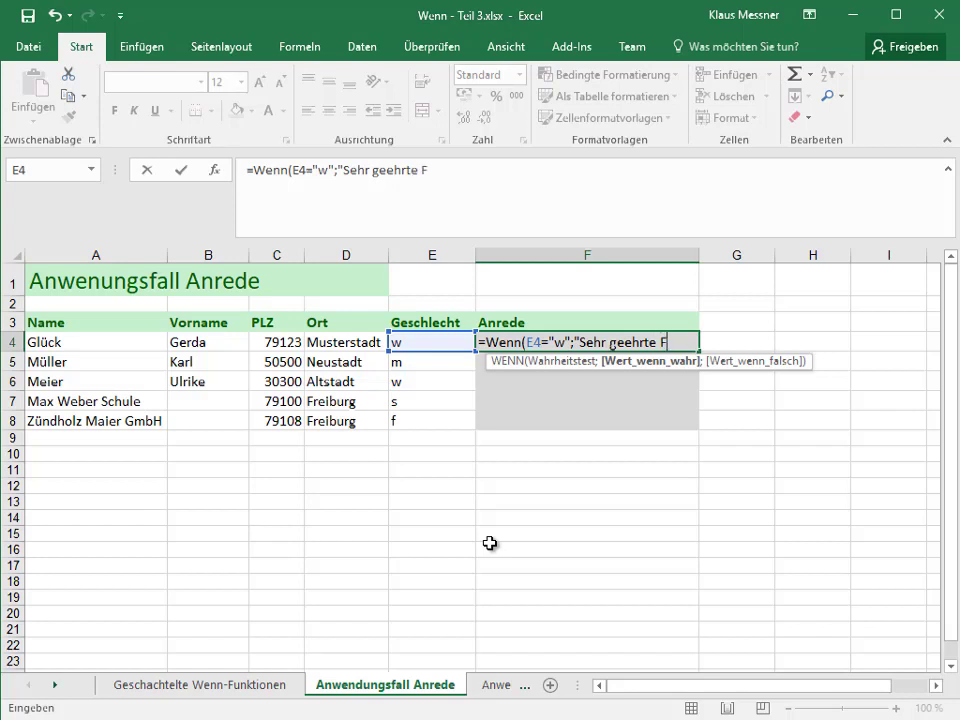
text(rau")
text(;)
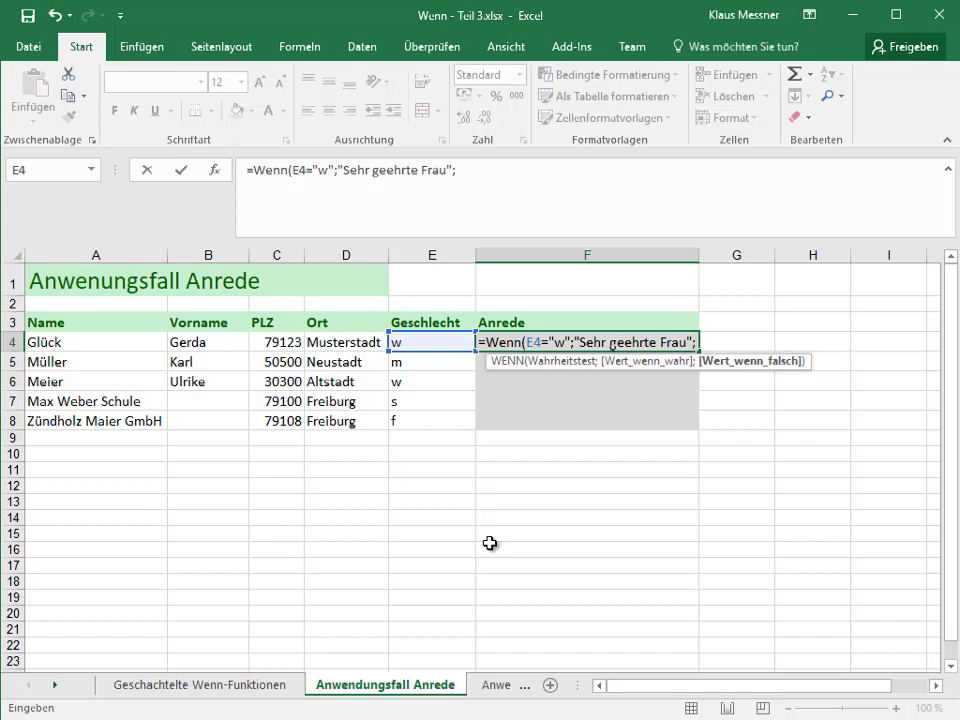
key(alt+Return)
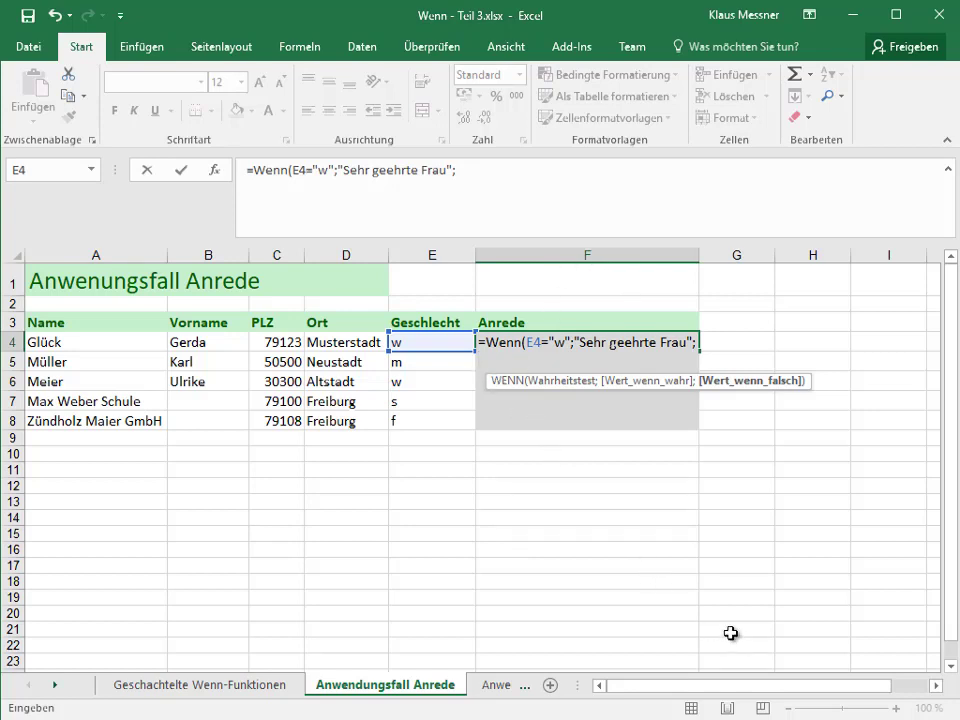
Finish F4's nested WENN: E4="m" gives 'Sehr geehrter Herr', otherwise 'Sehr geehrte Damen und Herren'.
text(We)
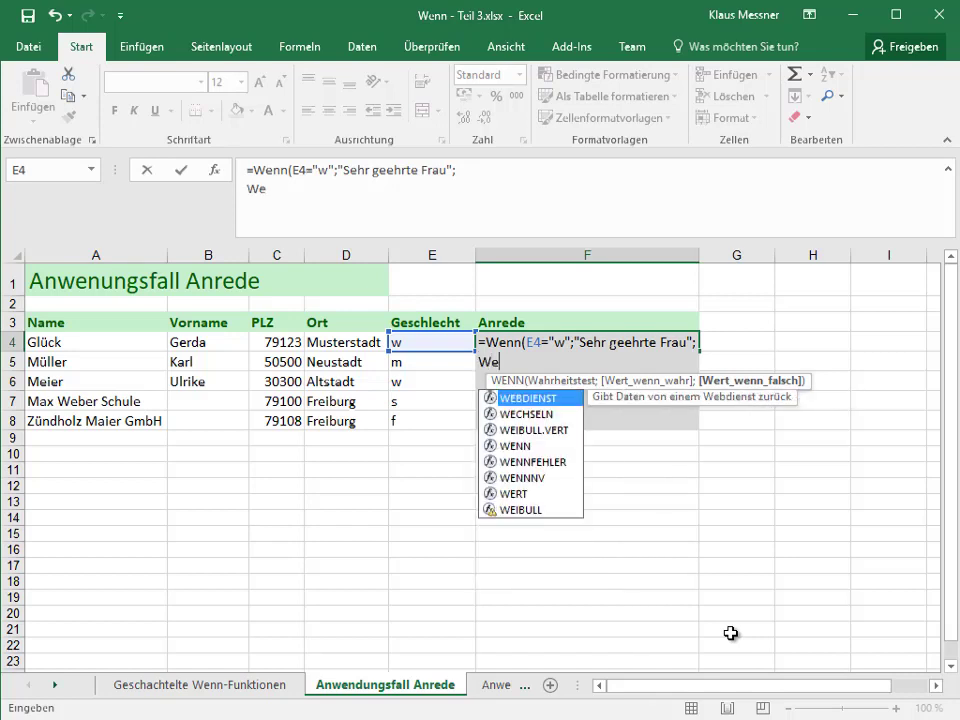
text(nn()
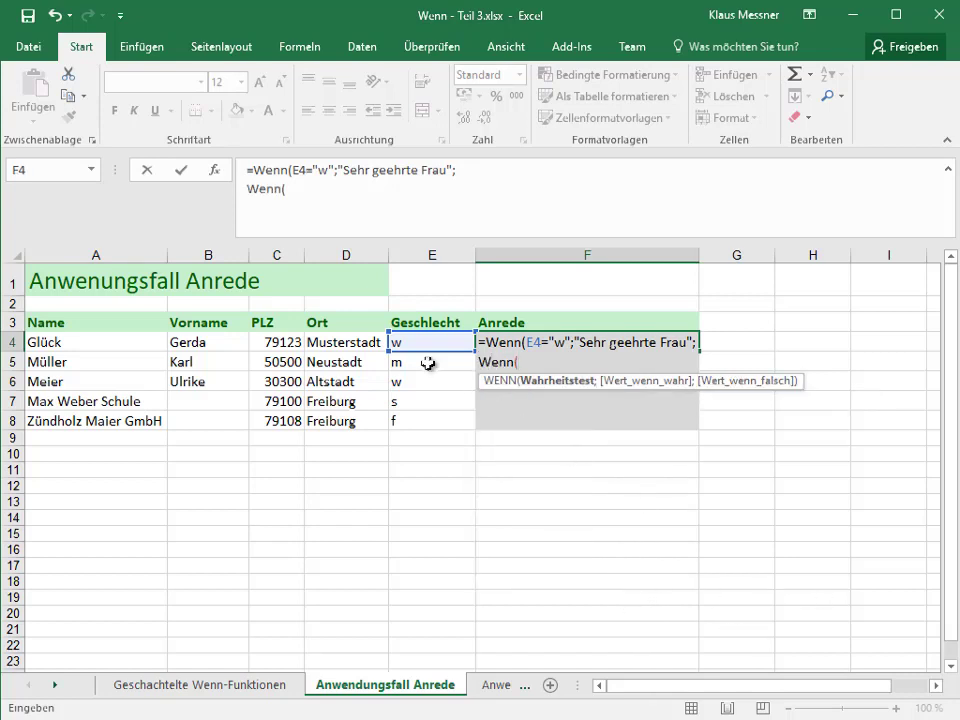
click(432, 341)
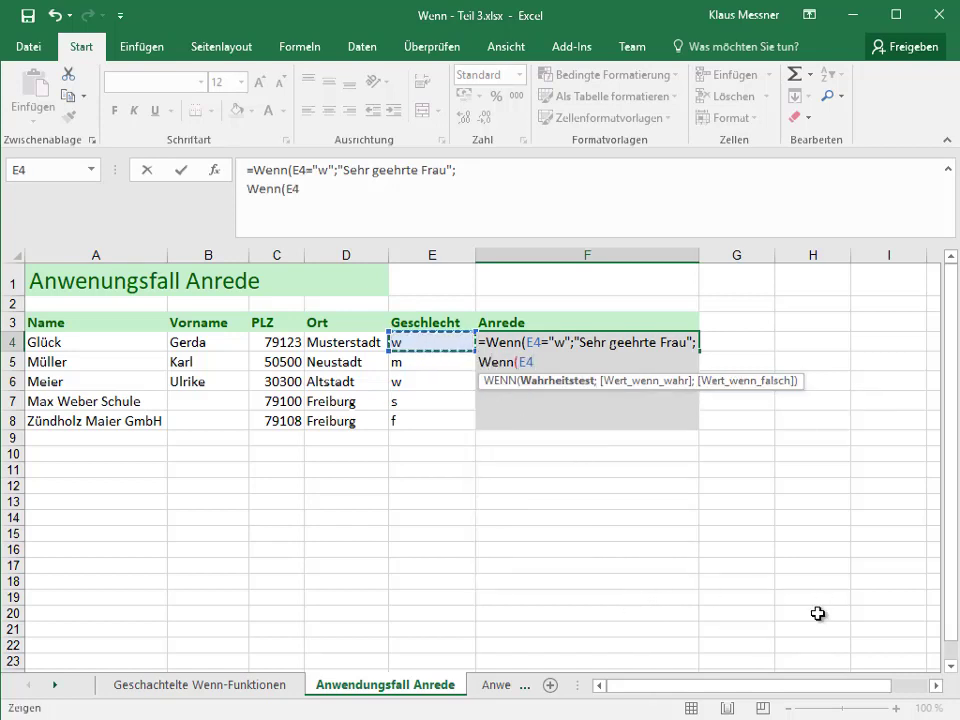
text(="m)
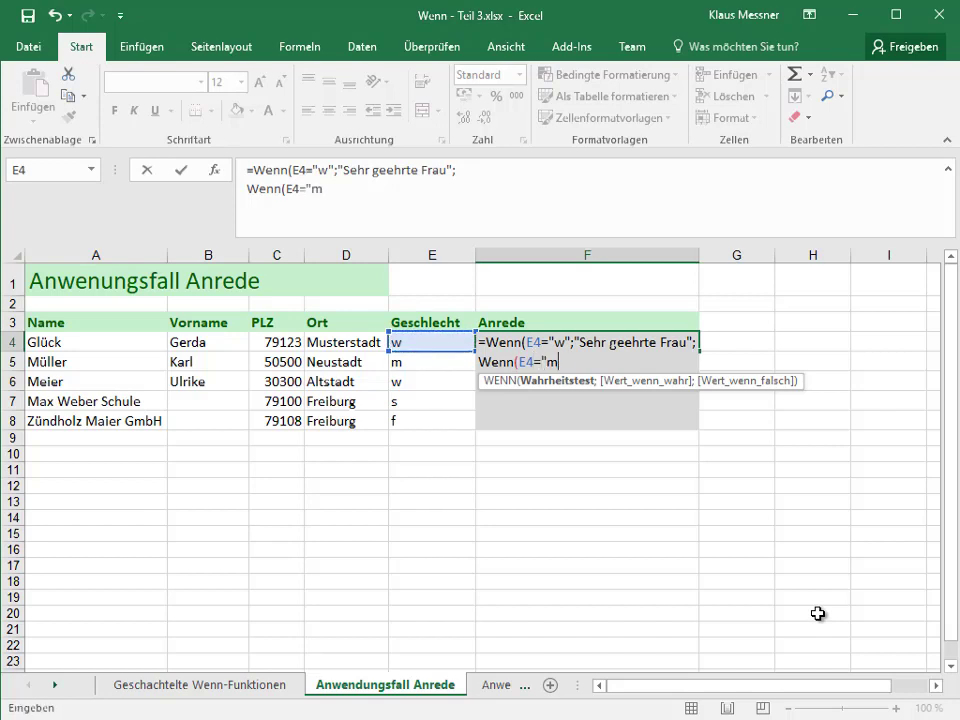
text(";)
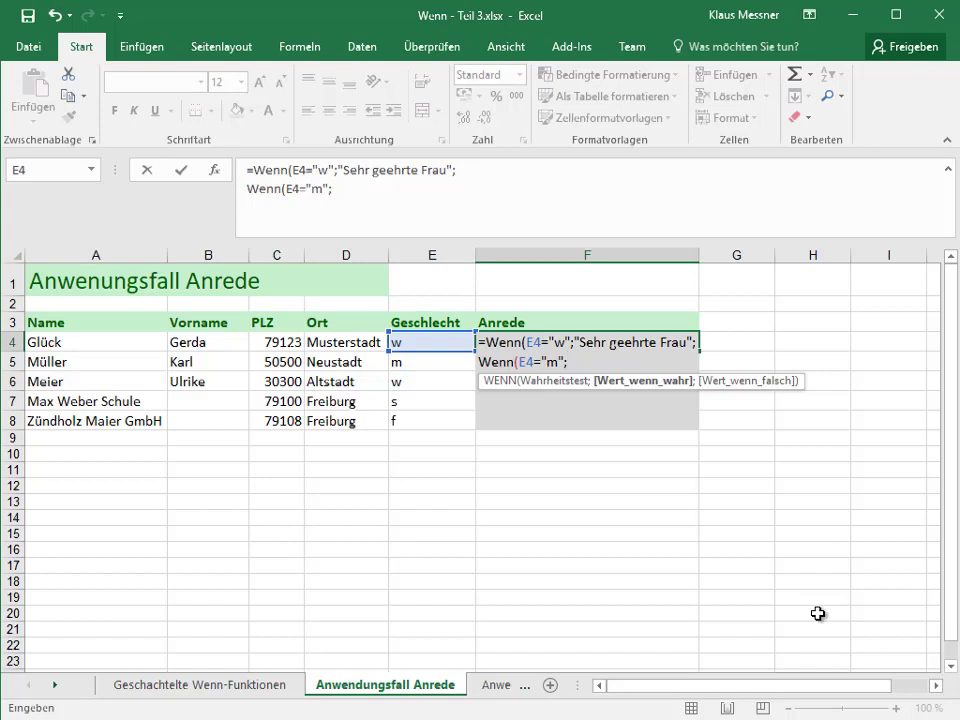
text("Sehe)
key(BackSpace)
text(r geehr)
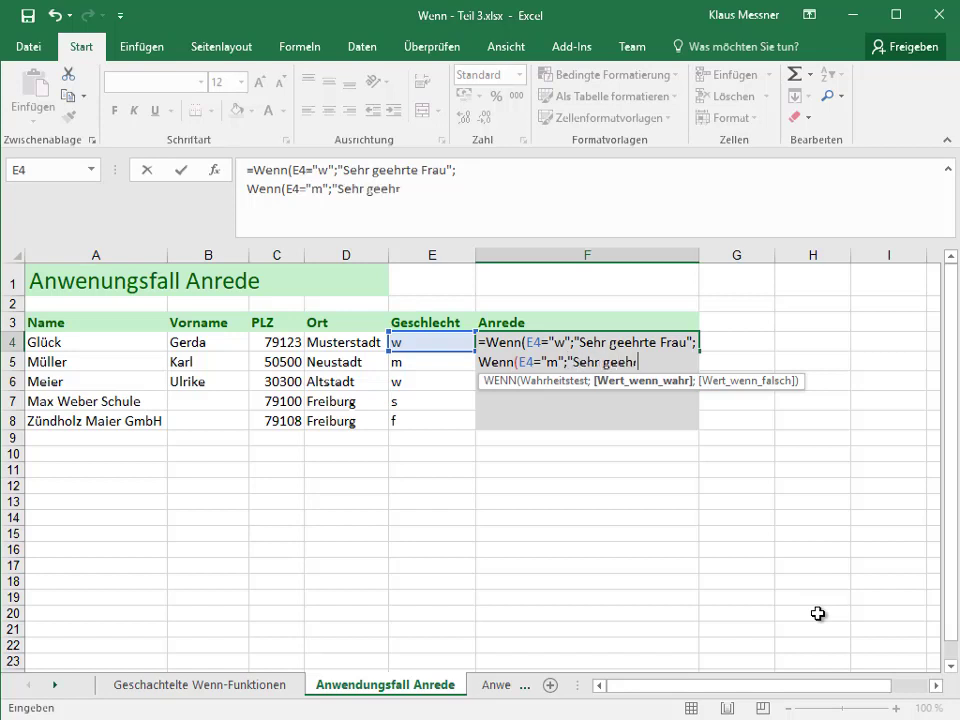
text(ter Herr")
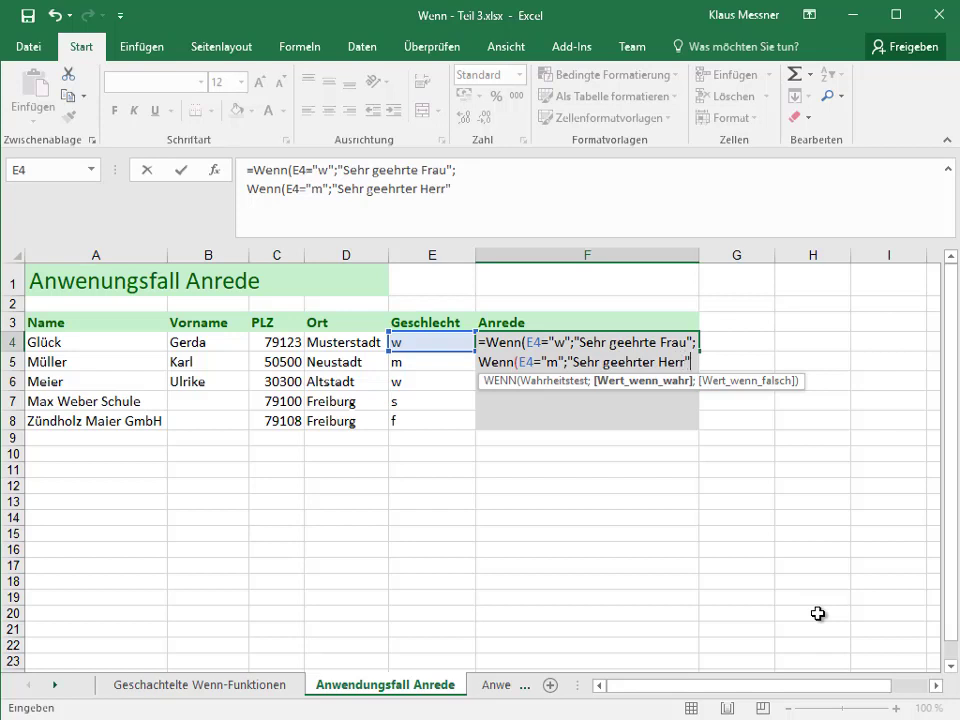
text(;)
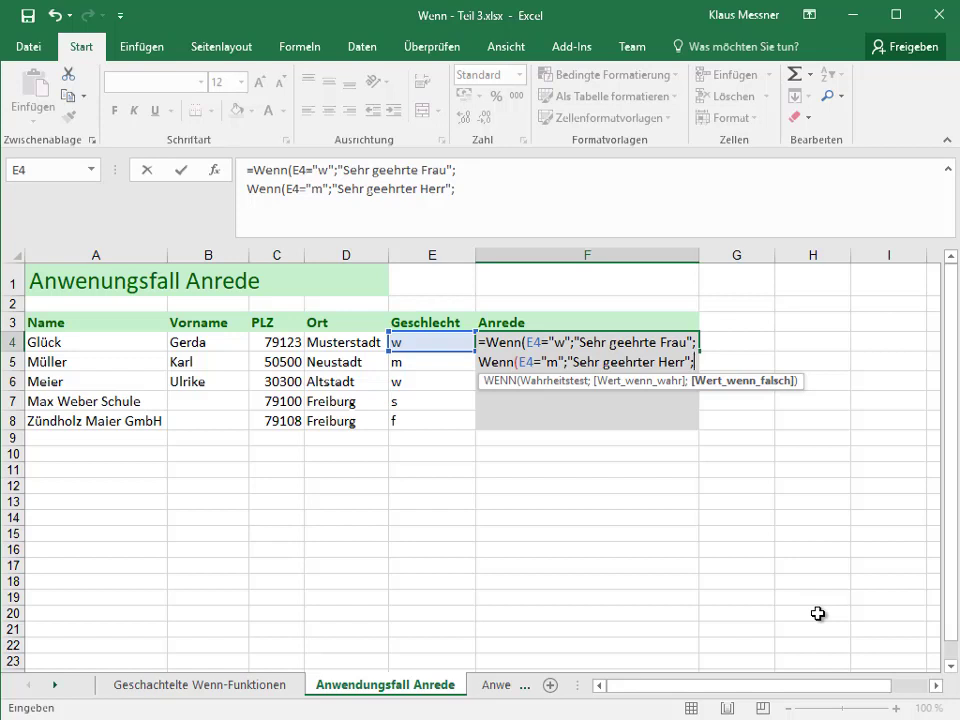
text("Seh)
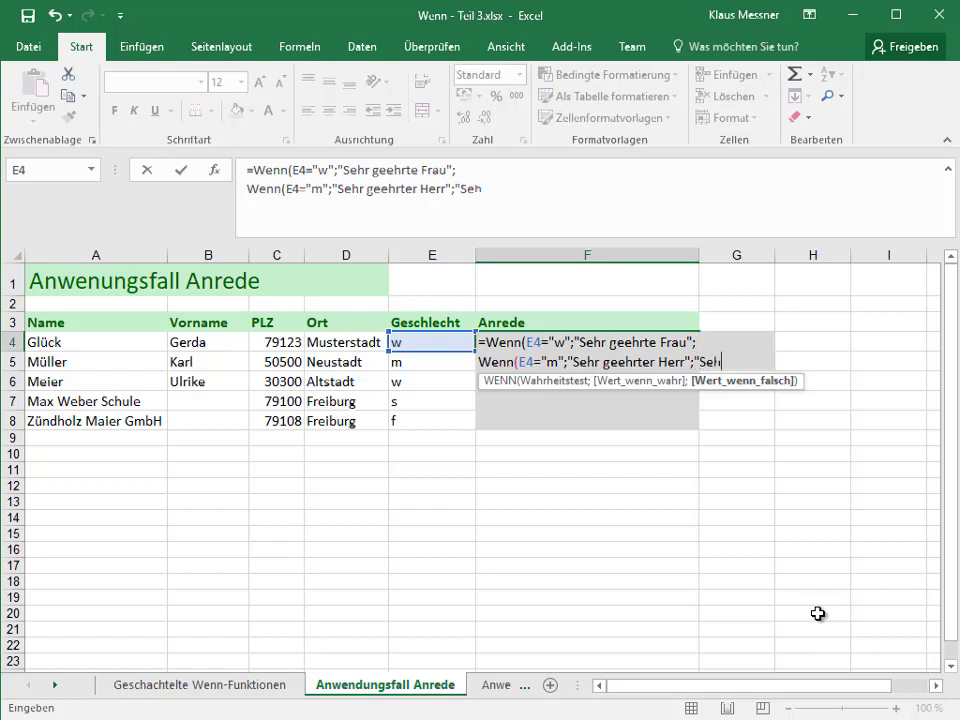
text(r geehrte )
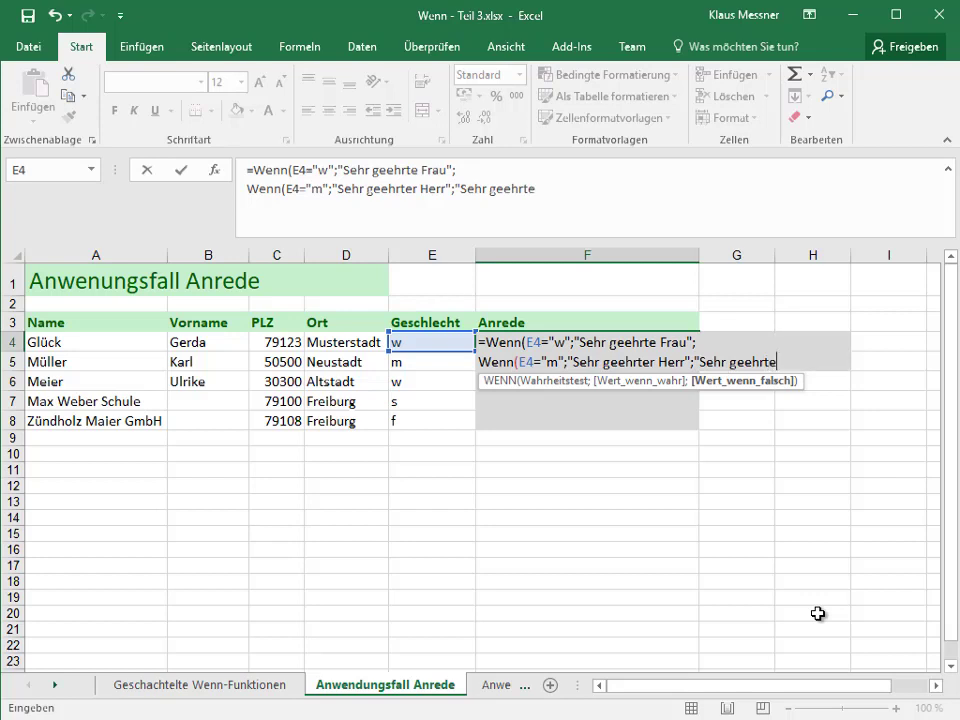
text(Damen und H)
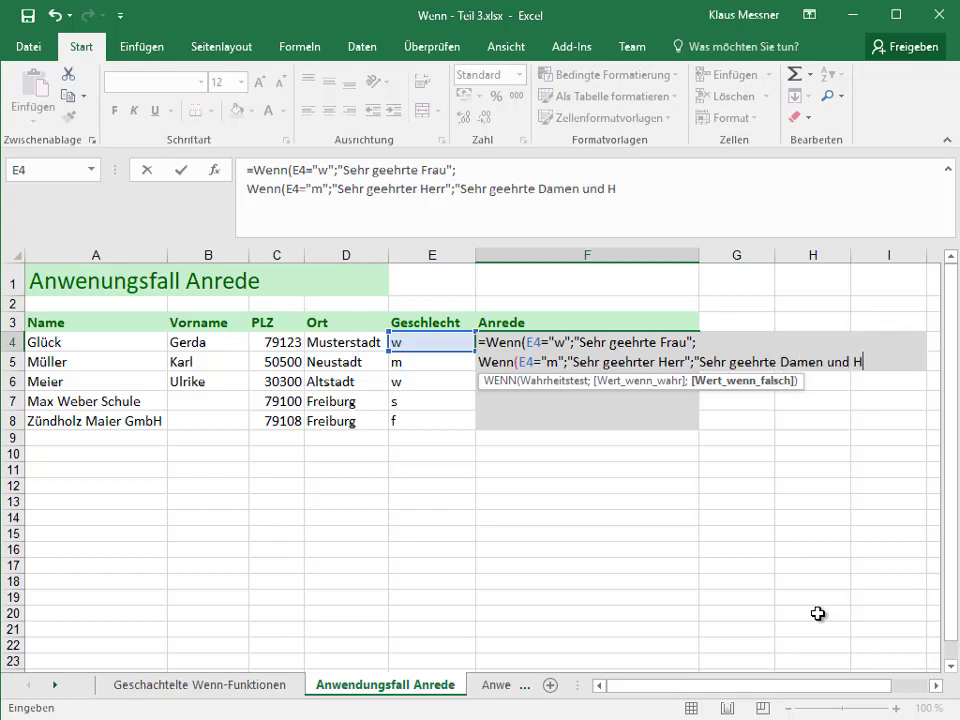
text(erren")
text())
text())
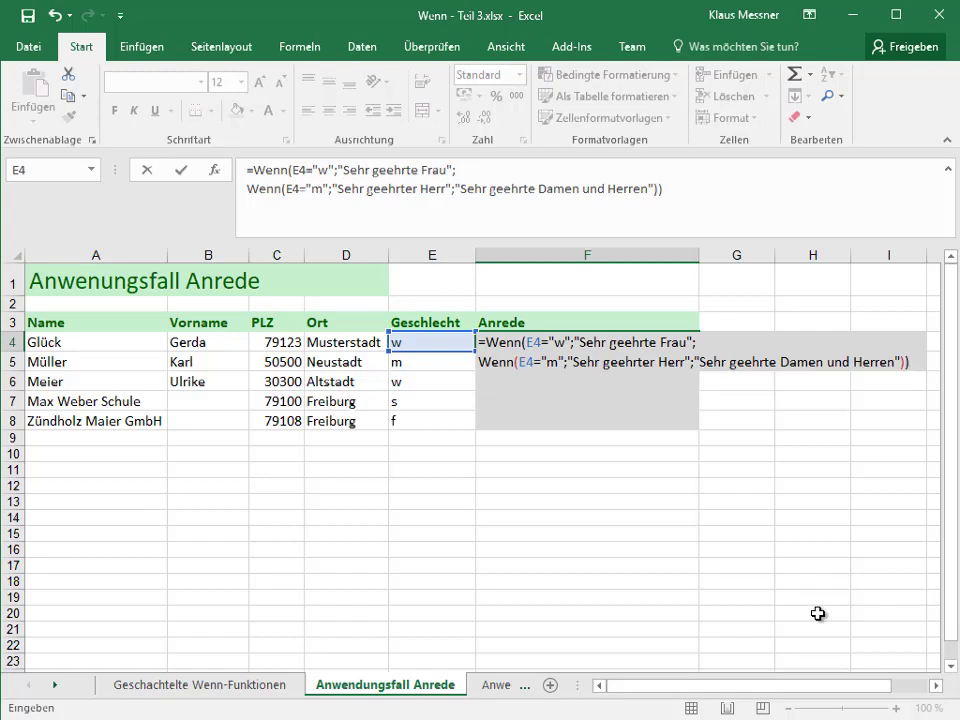
key(Return)
key(Up)
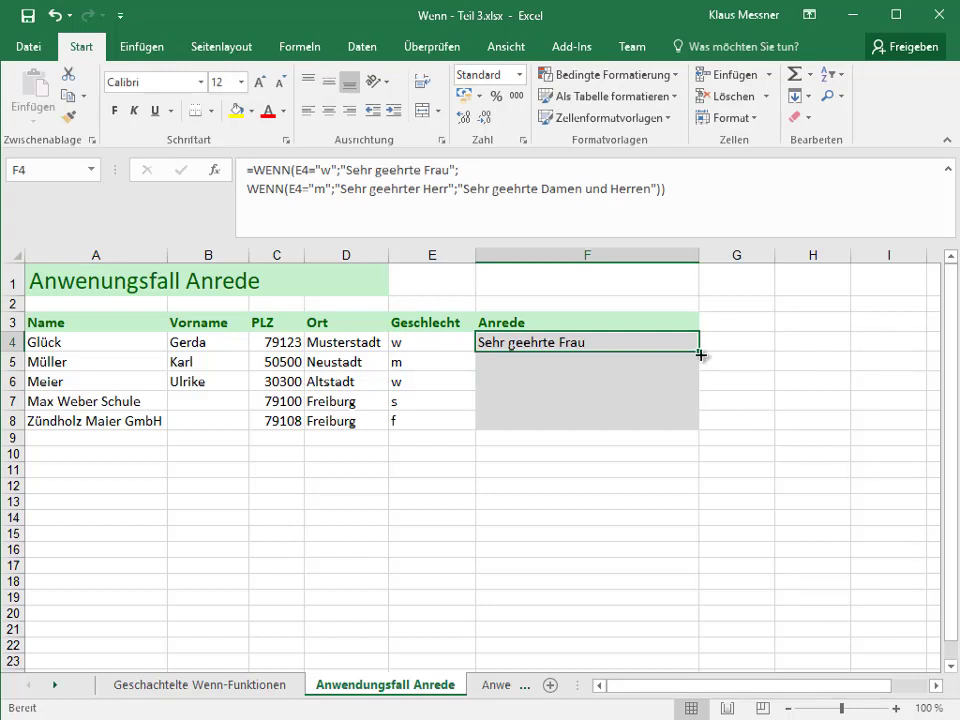
Copy the F4 salutation formula down to F8 and check each copied formula in F5 through F8.
drag(698, 352, 677, 432)
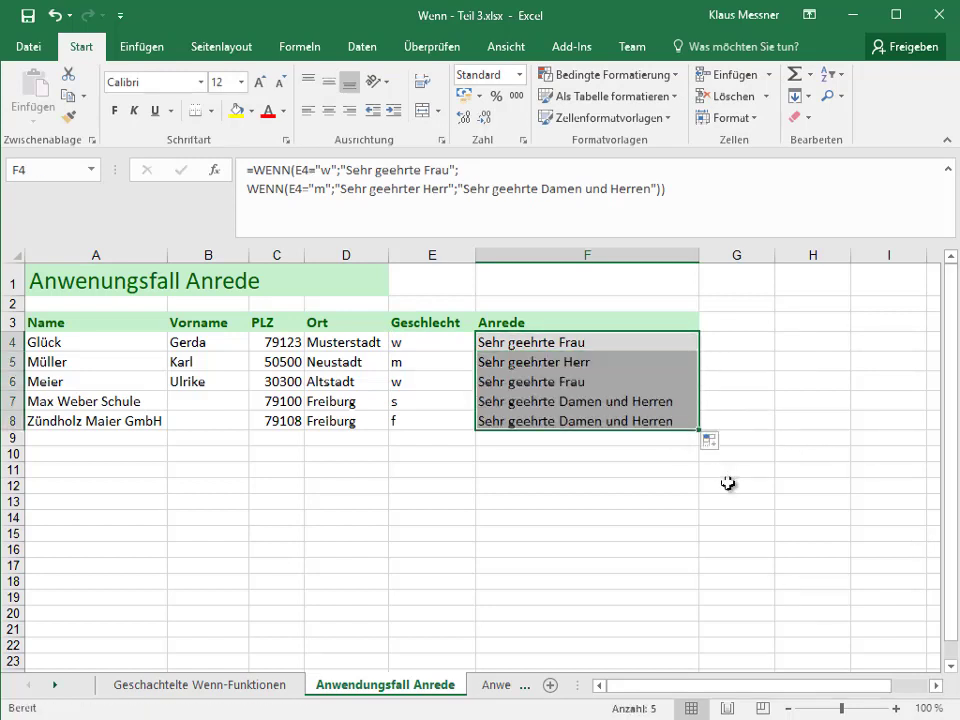
click(583, 345)
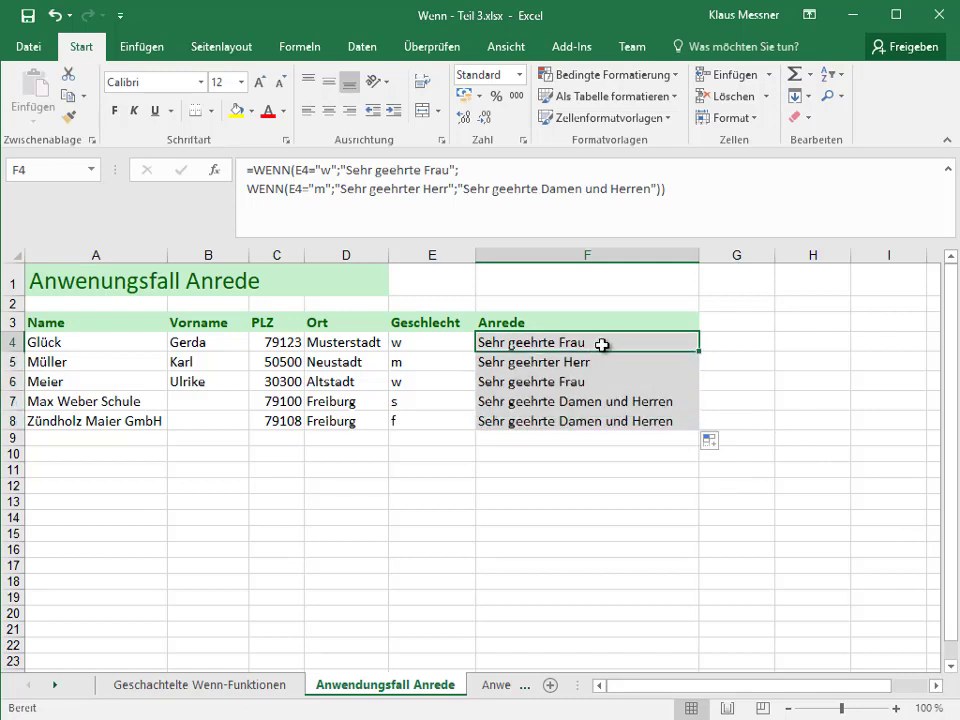
click(583, 364)
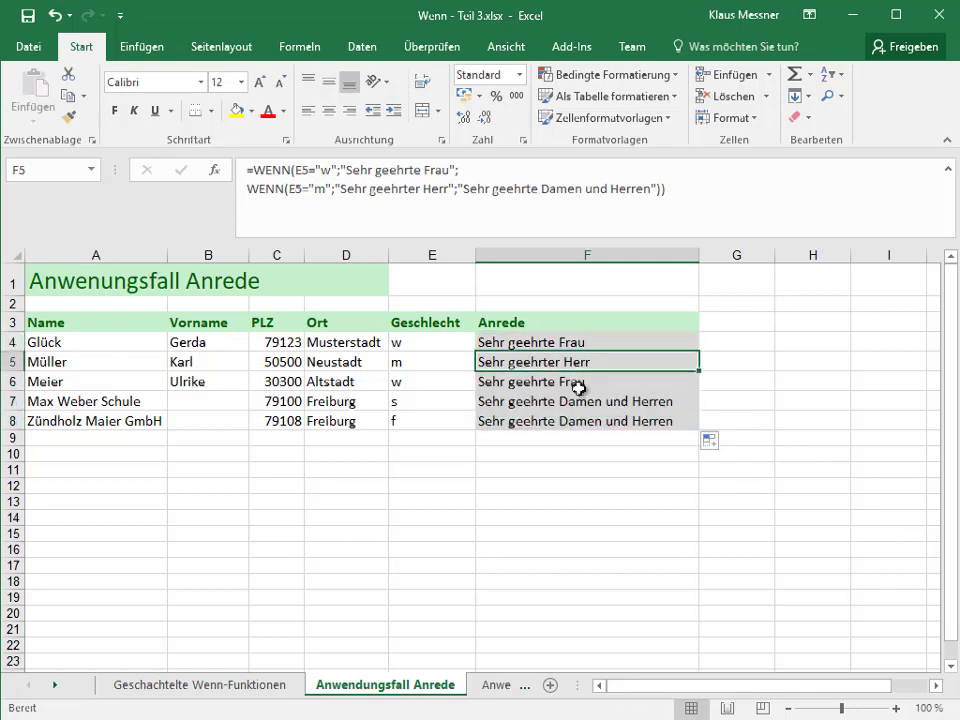
click(573, 386)
click(514, 401)
click(516, 422)
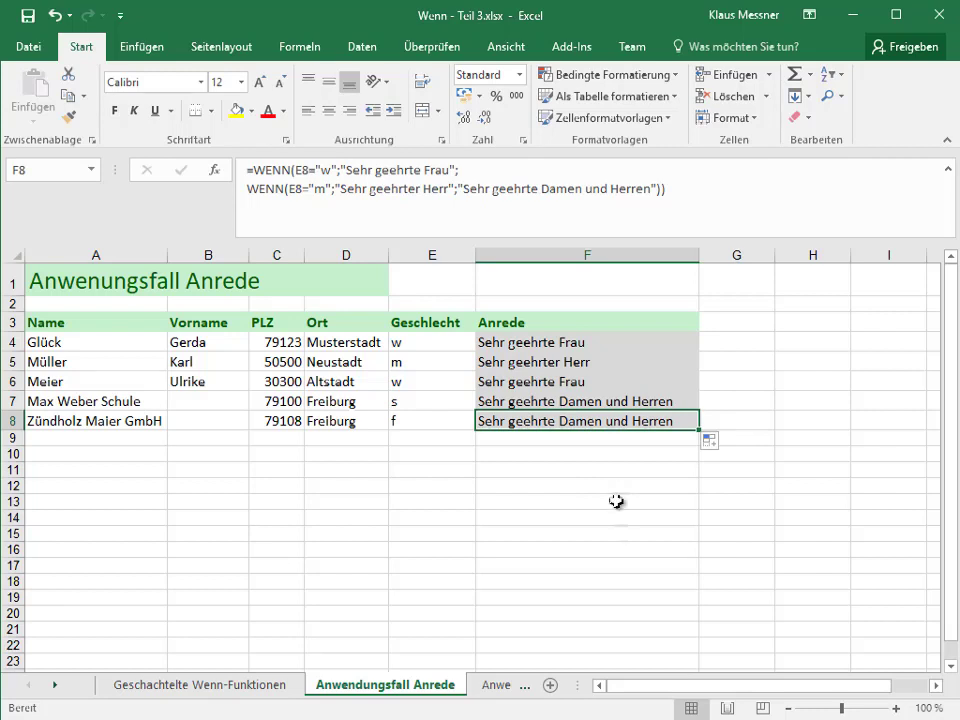
click(758, 418)
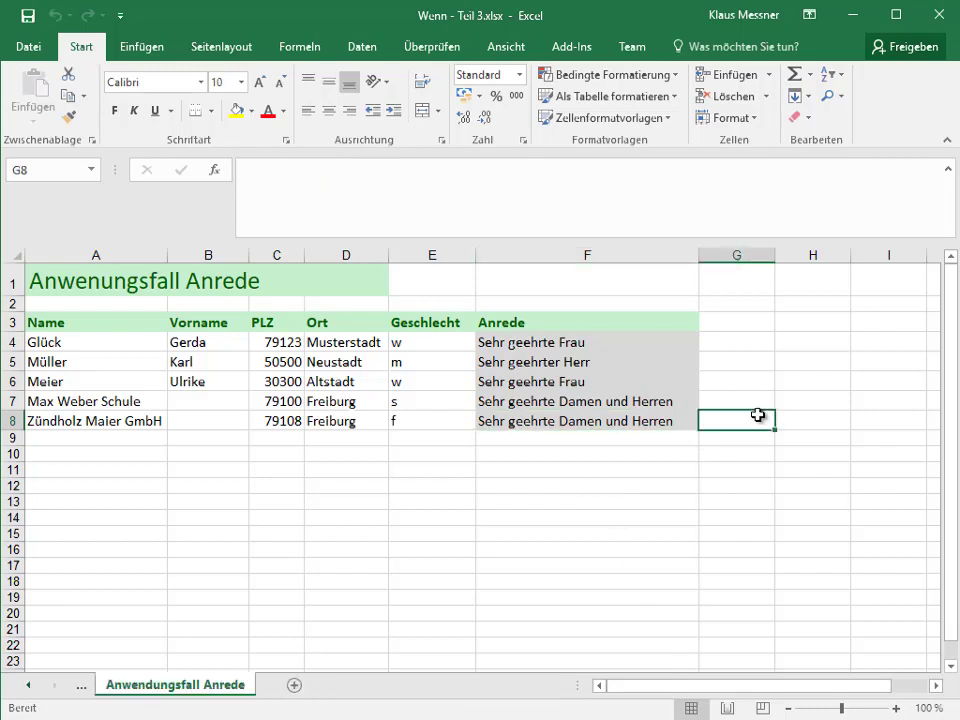